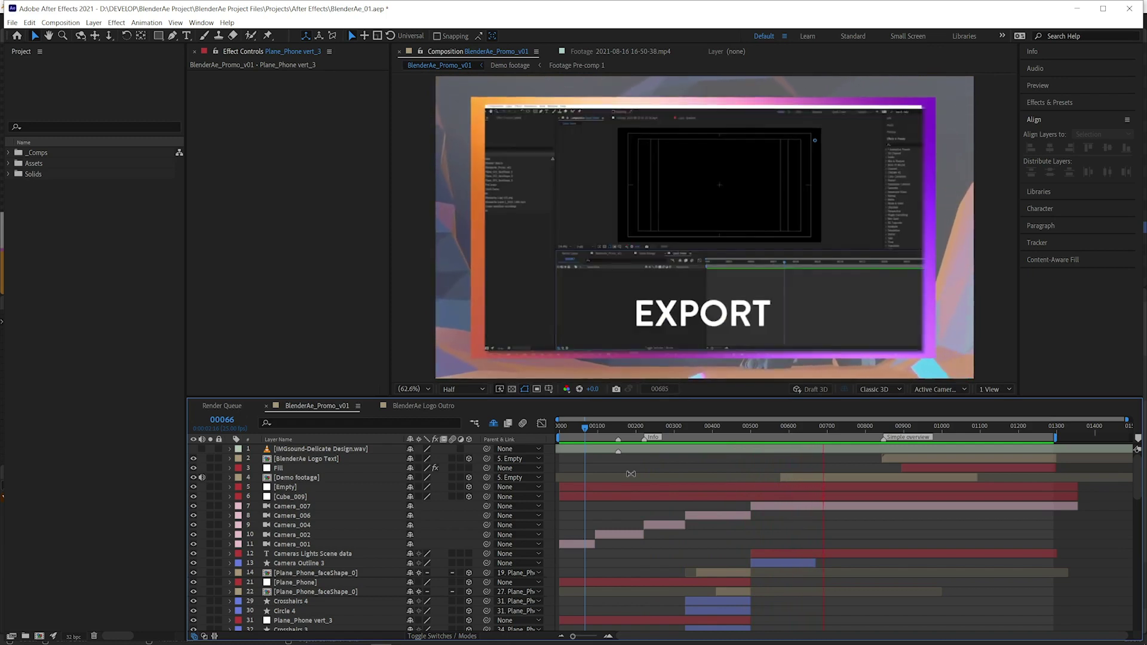
# Stop the BlenderAe_Promo_v01 preview at frame 00824
pyautogui.press('space')
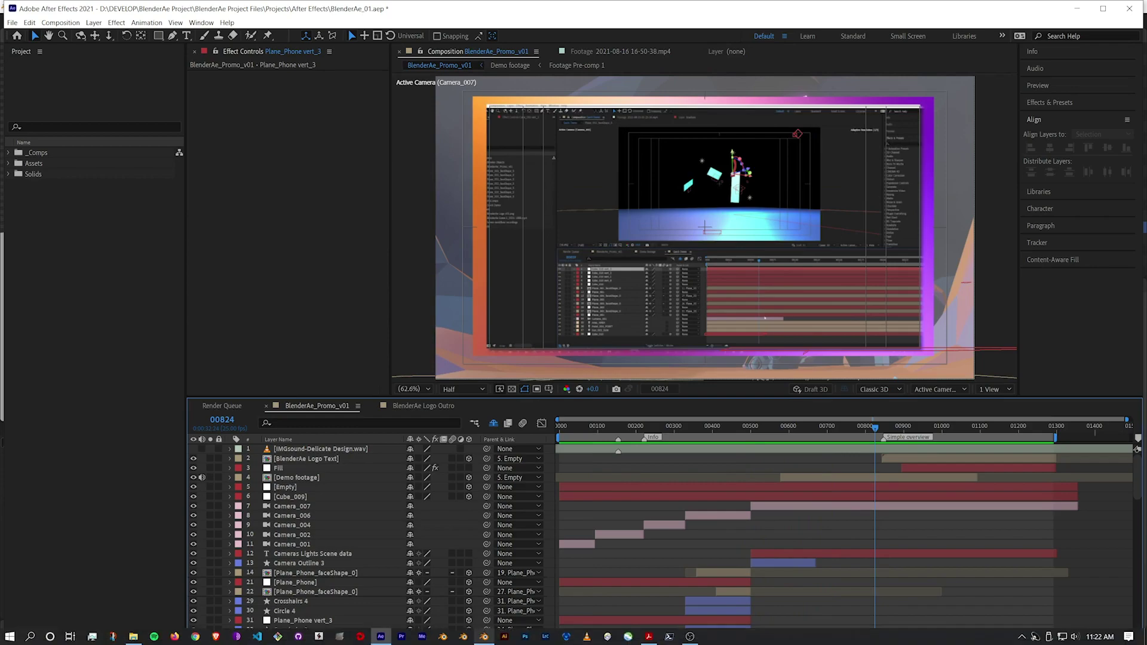
# Install the BlenderAe add-on from BlenderAe.zip in Blender's Preferences and enable it
pyautogui.hotkey('alt', 'Tab')
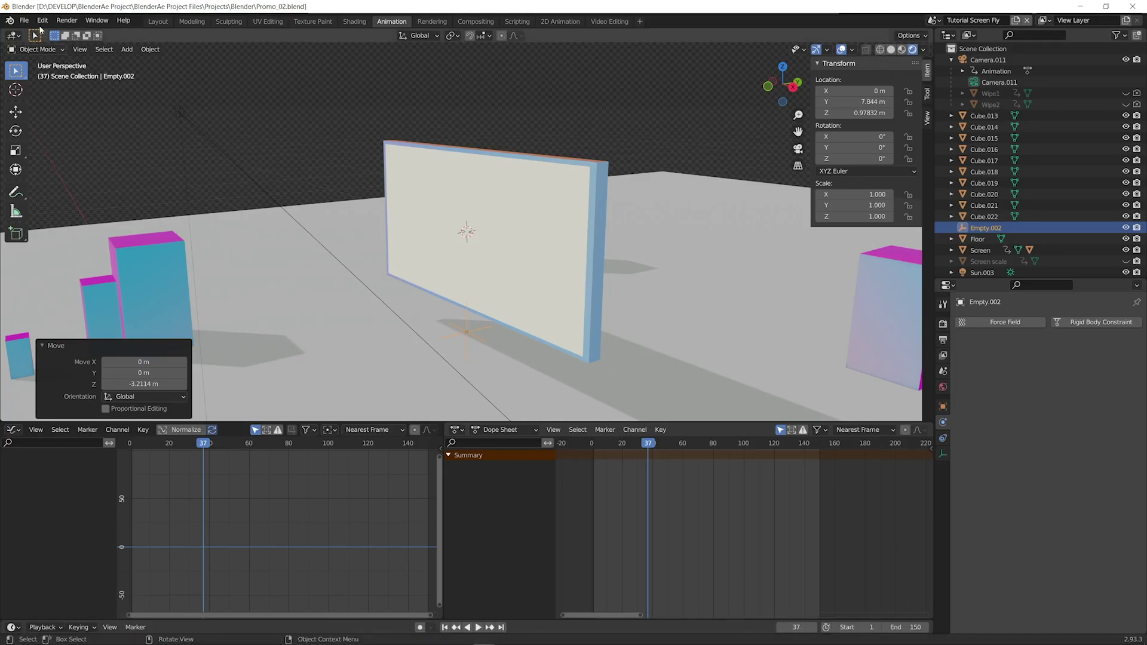
pyautogui.click(42, 20)
pyautogui.click(76, 191)
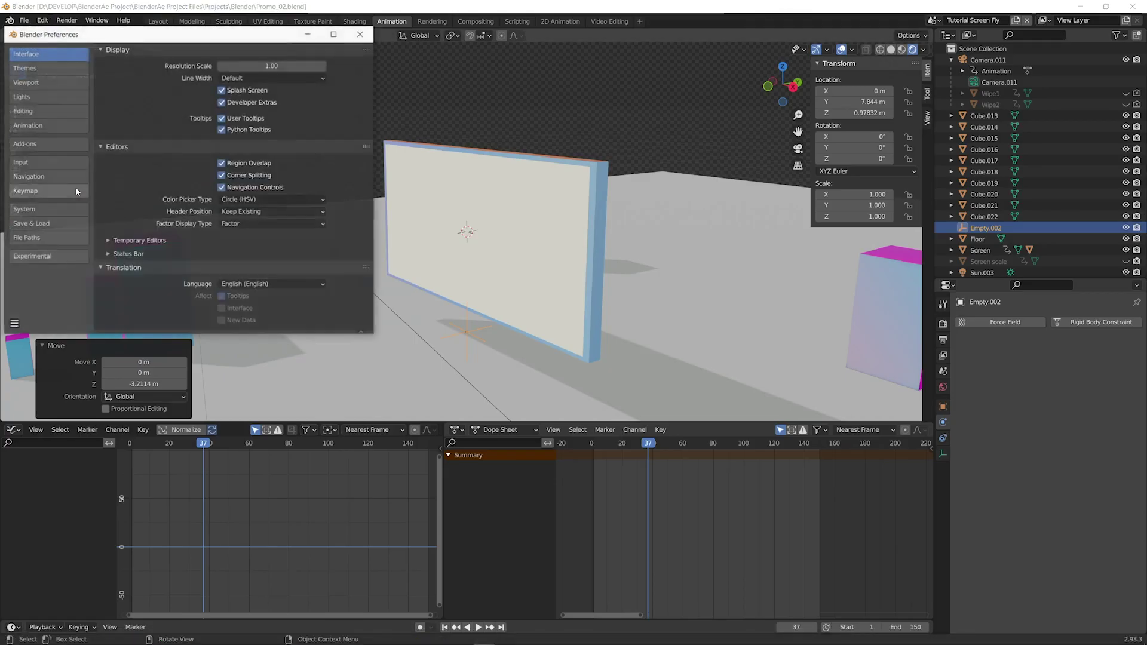
pyautogui.click(44, 144)
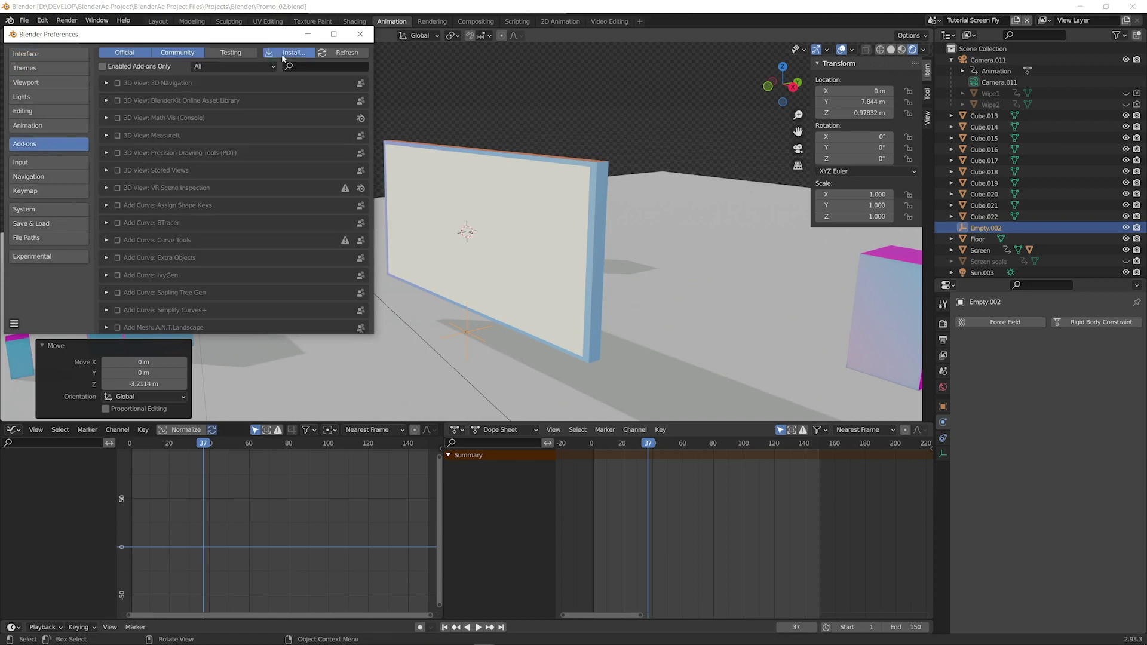
pyautogui.click(281, 54)
pyautogui.click(75, 305)
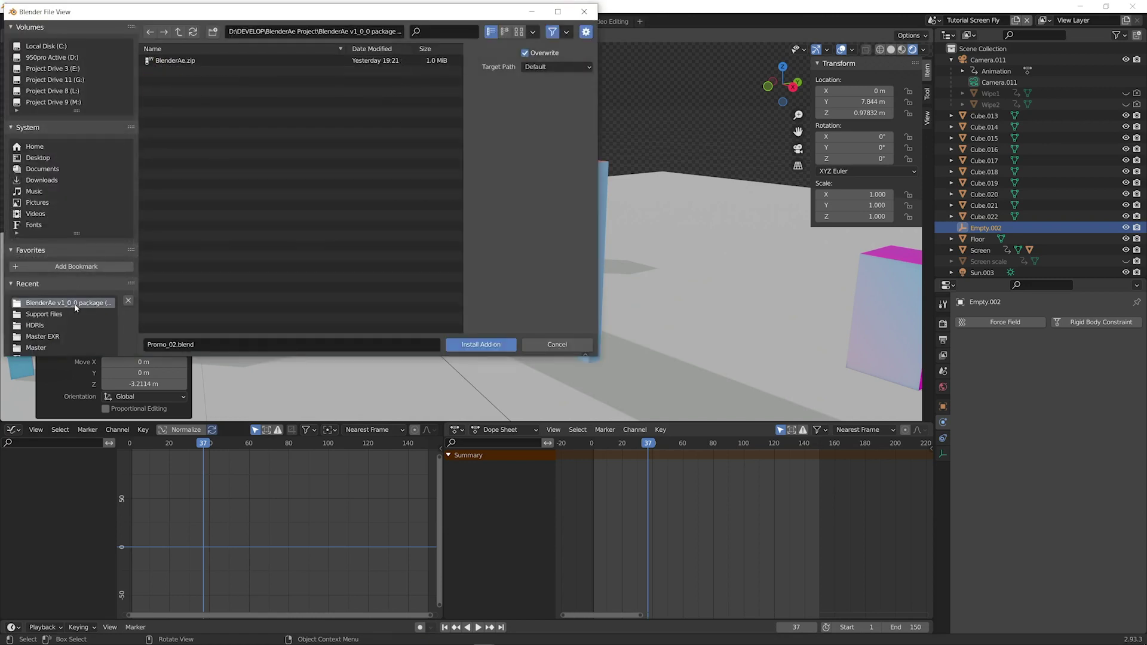
pyautogui.click(164, 63)
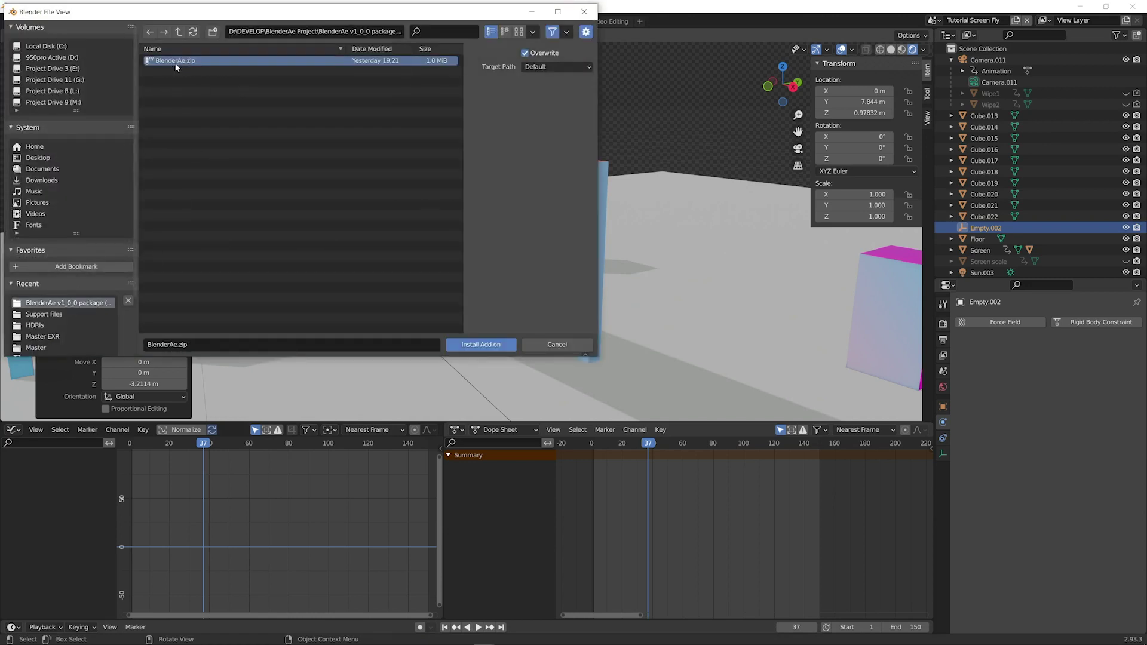
pyautogui.click(482, 344)
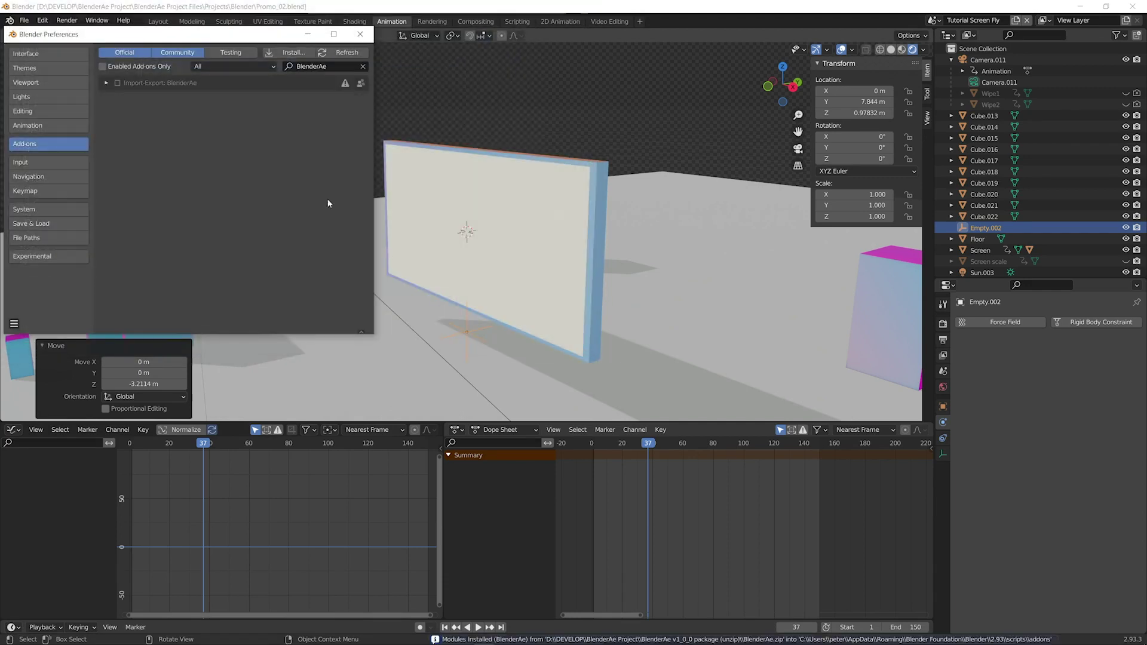
pyautogui.click(106, 83)
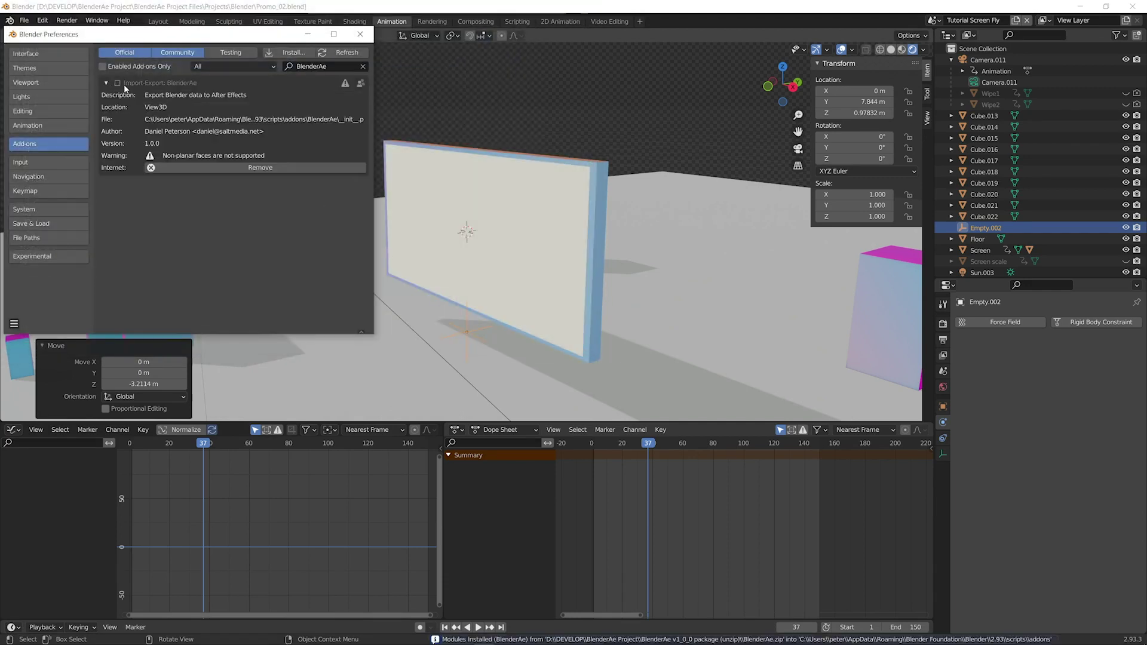
pyautogui.click(117, 83)
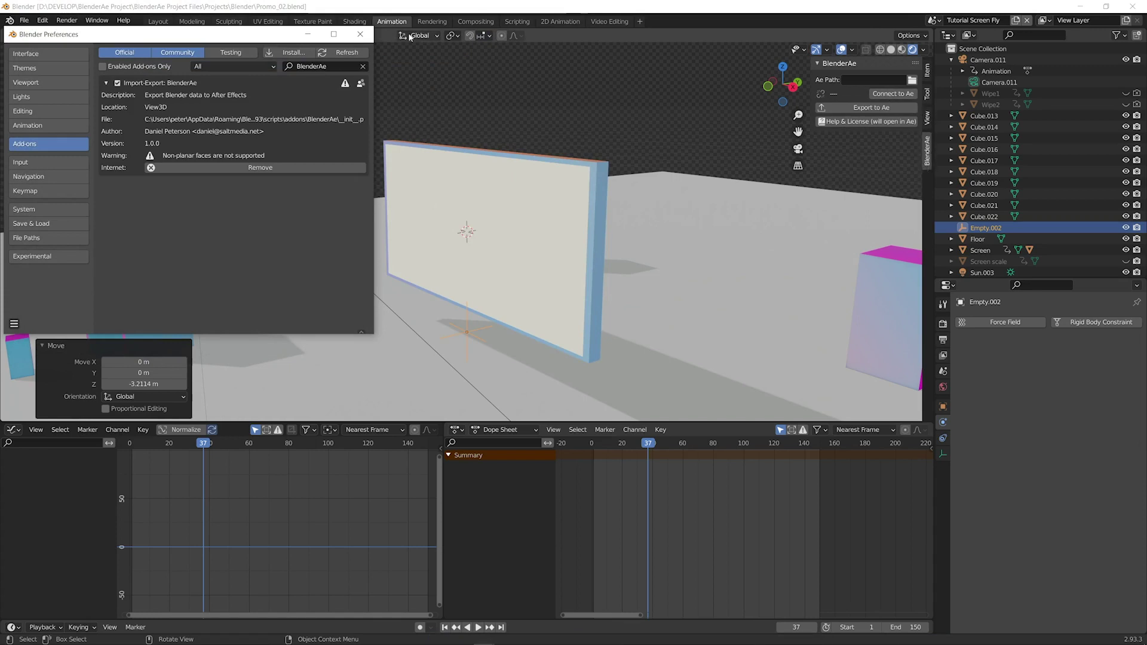
# Close Preferences and connect the BlenderAe panel to the running After Effects 2021
pyautogui.click(360, 34)
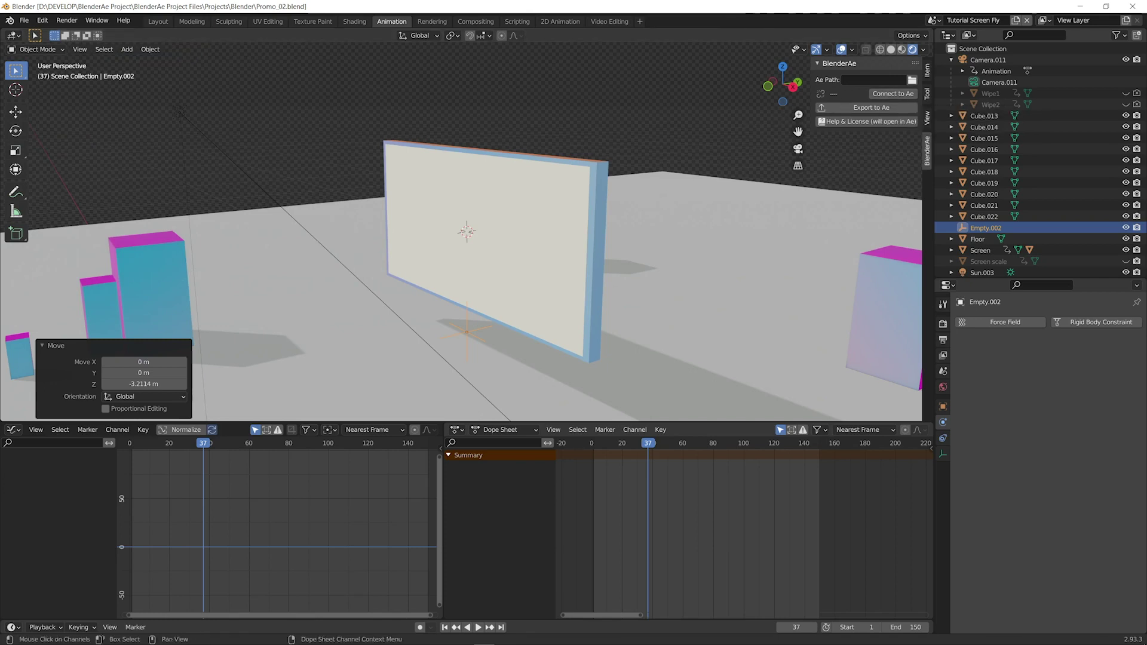
pyautogui.click(381, 637)
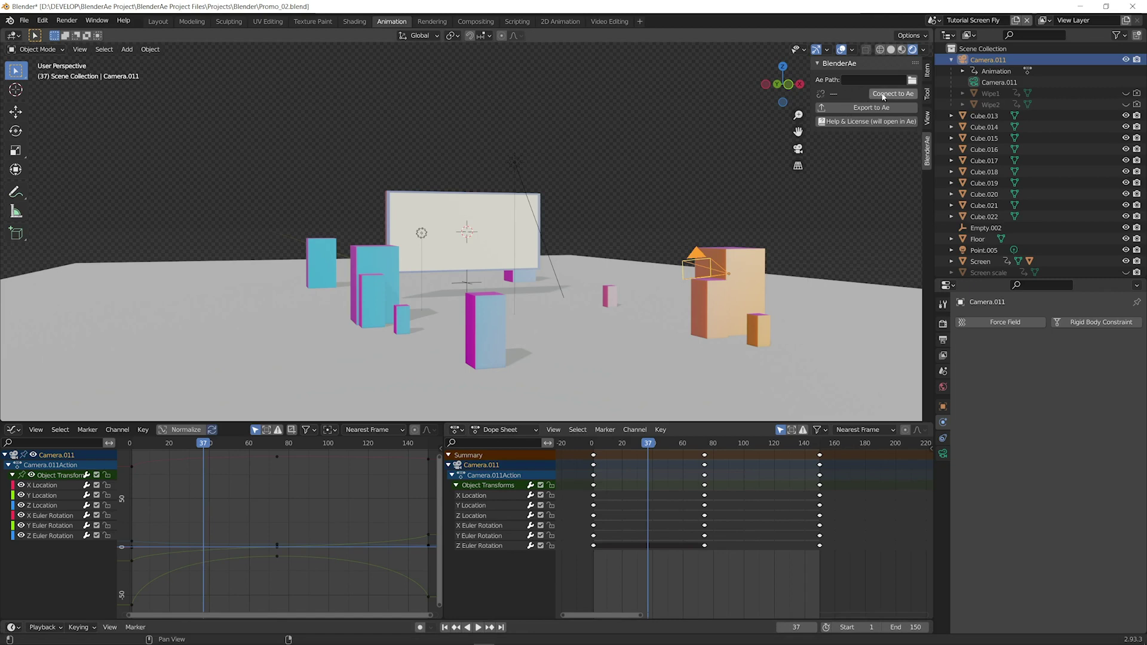
pyautogui.click(883, 95)
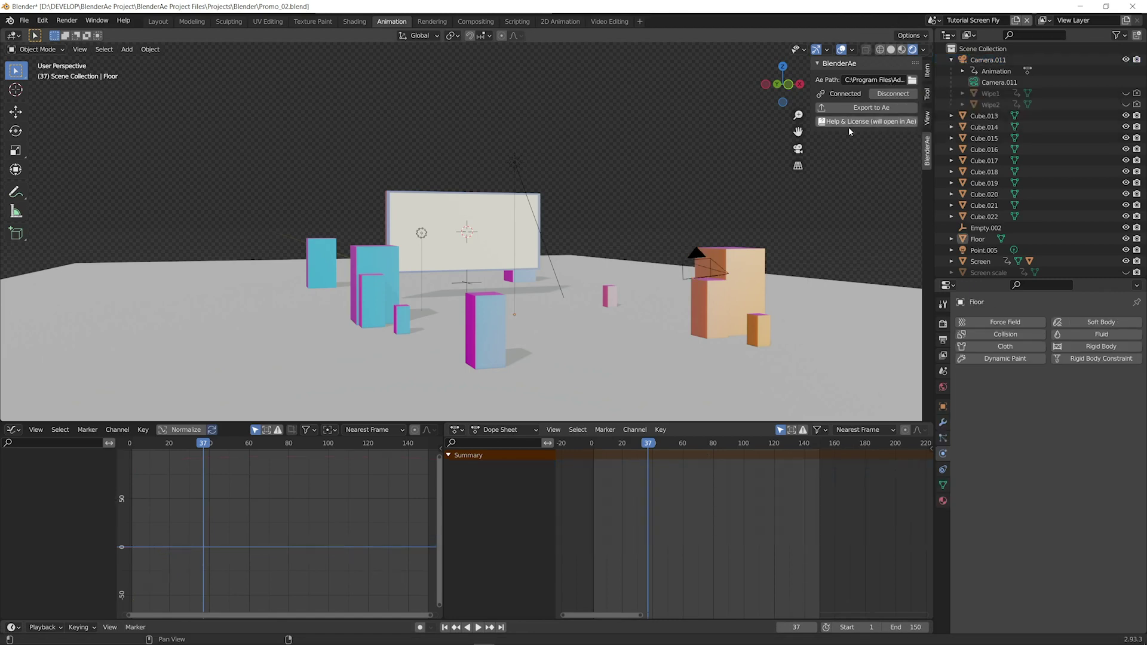
# Select Camera.011, Empty.002, Point.005, the sun lamp and Cubes 013, 014, 020, 011, then export them to Ae
pyautogui.click(694, 267)
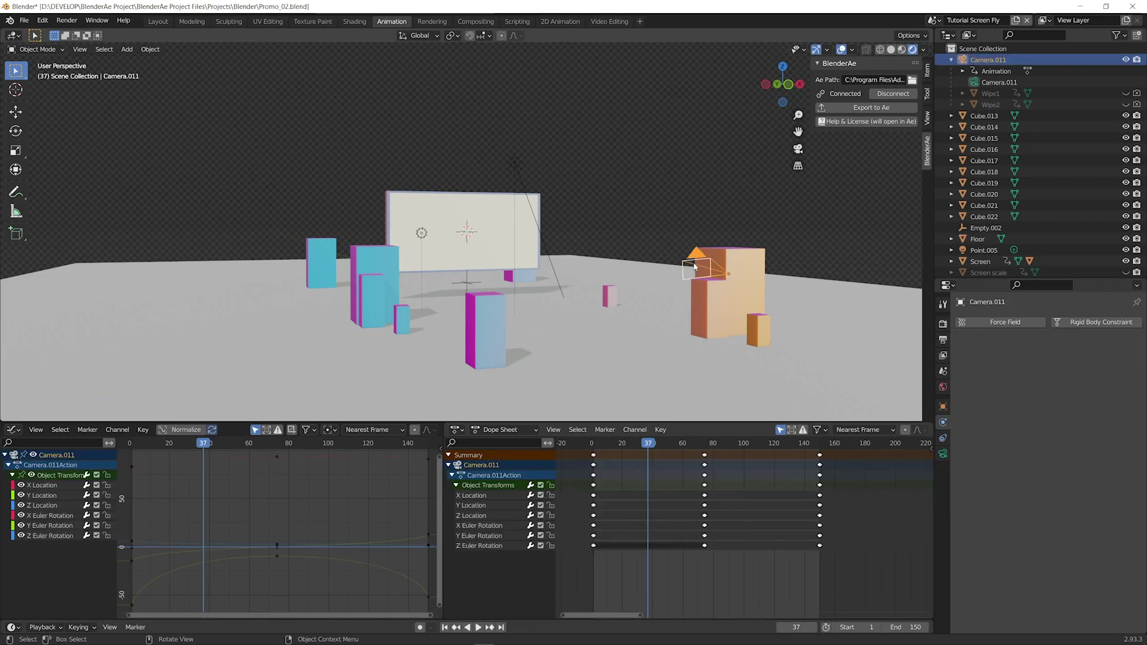
pyautogui.keyDown('shift'); pyautogui.click(468, 282); pyautogui.keyUp('shift')
pyautogui.keyDown('shift'); pyautogui.click(422, 233); pyautogui.keyUp('shift')
pyautogui.keyDown('shift'); pyautogui.click(525, 159); pyautogui.keyUp('shift')
pyautogui.keyDown('shift'); pyautogui.click(373, 286); pyautogui.keyUp('shift')
pyautogui.keyDown('shift'); pyautogui.click(373, 290); pyautogui.keyUp('shift')
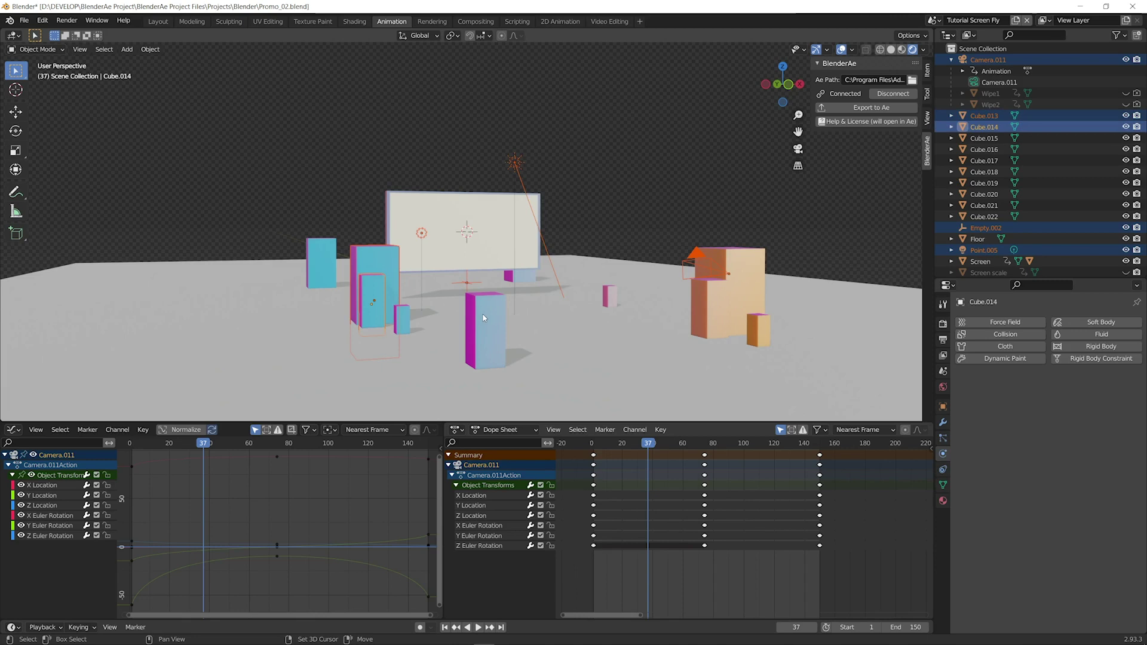
pyautogui.keyDown('shift'); pyautogui.click(484, 317); pyautogui.keyUp('shift')
pyautogui.keyDown('shift'); pyautogui.click(542, 254); pyautogui.keyUp('shift')
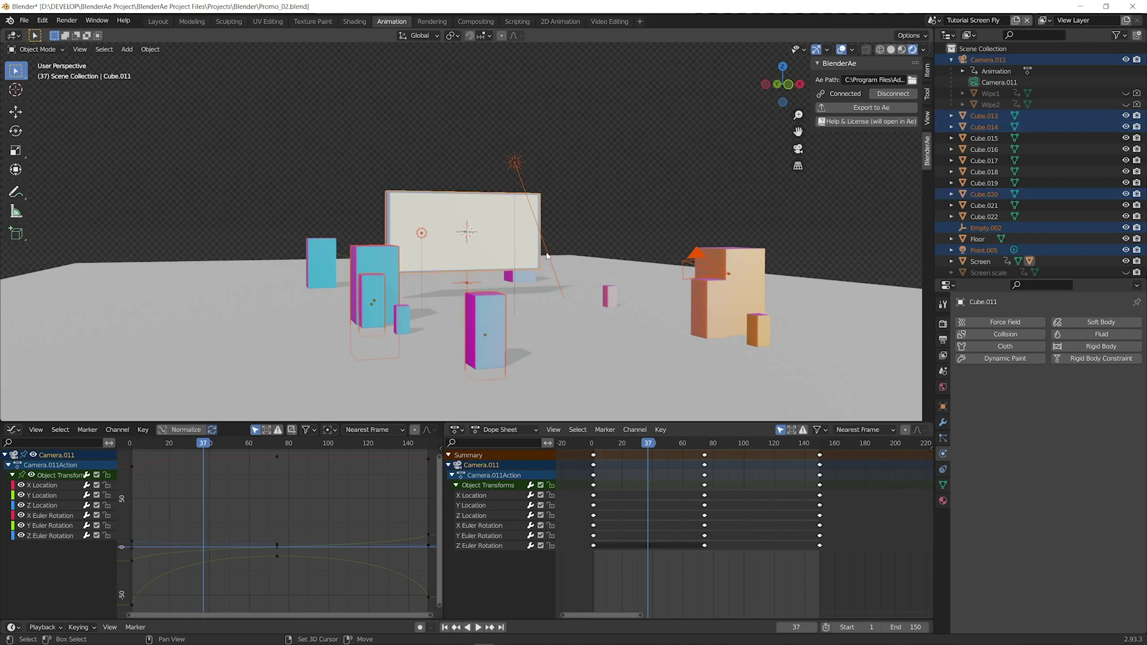
pyautogui.click(882, 109)
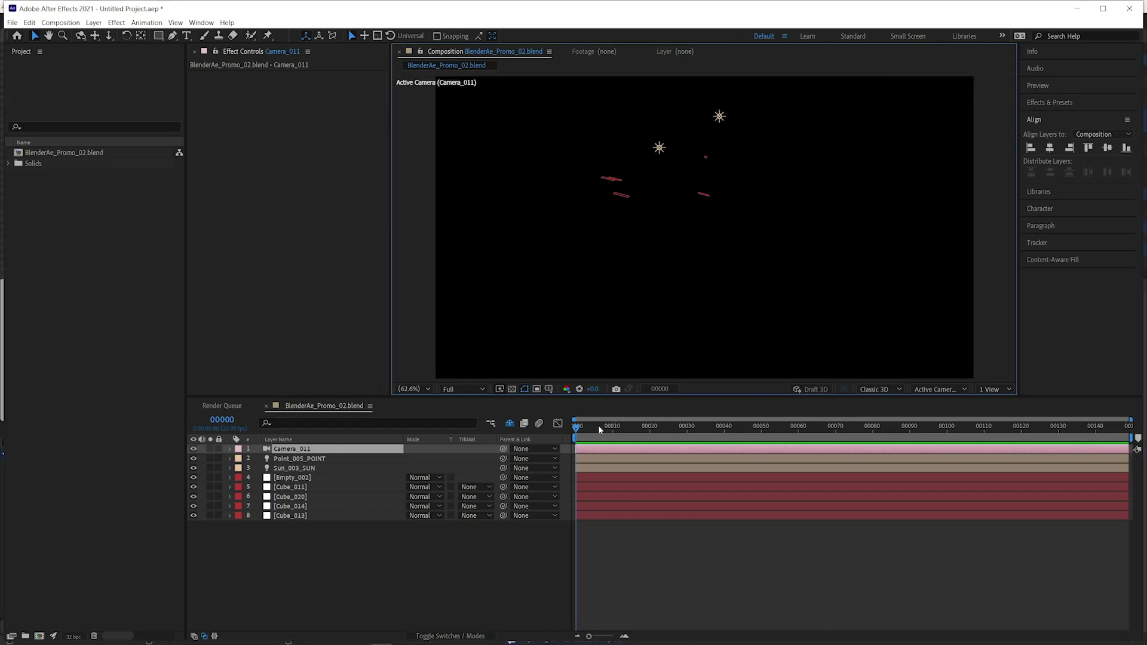
pyautogui.moveTo(603, 426); pyautogui.dragTo(647, 427)
pyautogui.click(293, 488)
pyautogui.keyDown('shift'); pyautogui.click(298, 515); pyautogui.keyUp('shift')
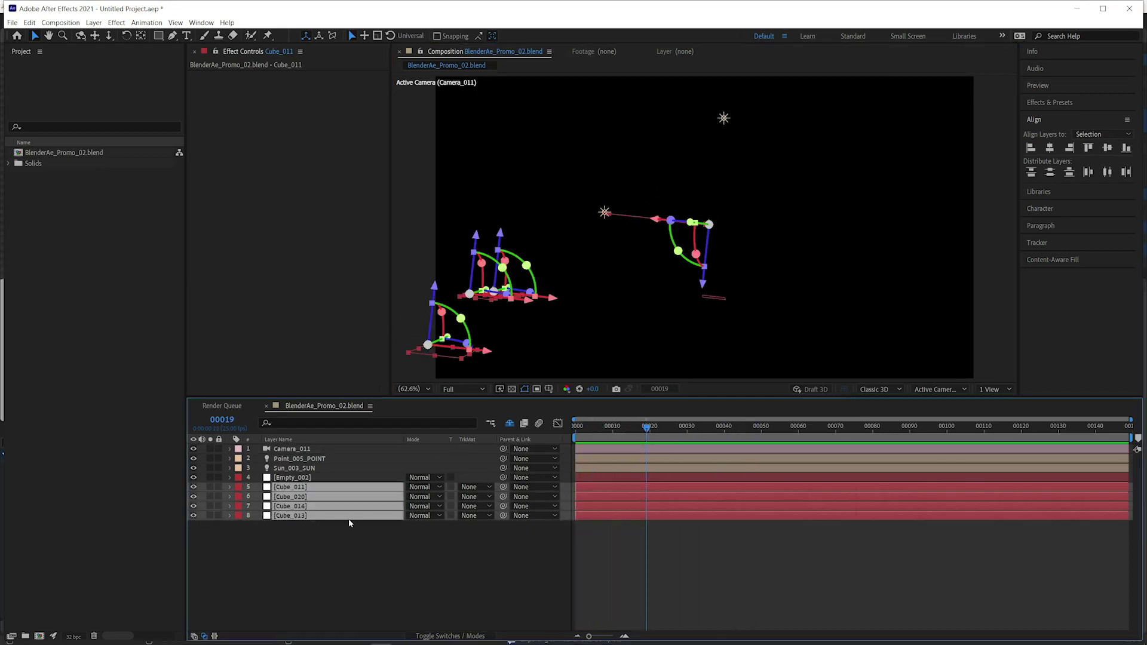
pyautogui.press('u')
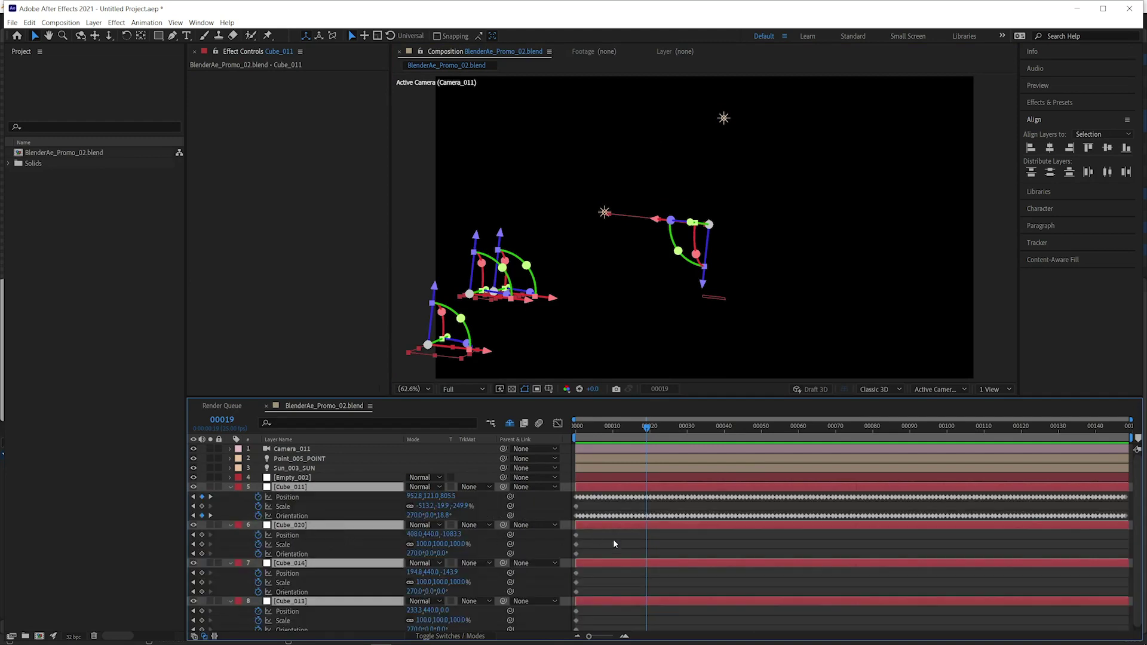
pyautogui.click(614, 545)
pyautogui.scroll(1, 299, 499)
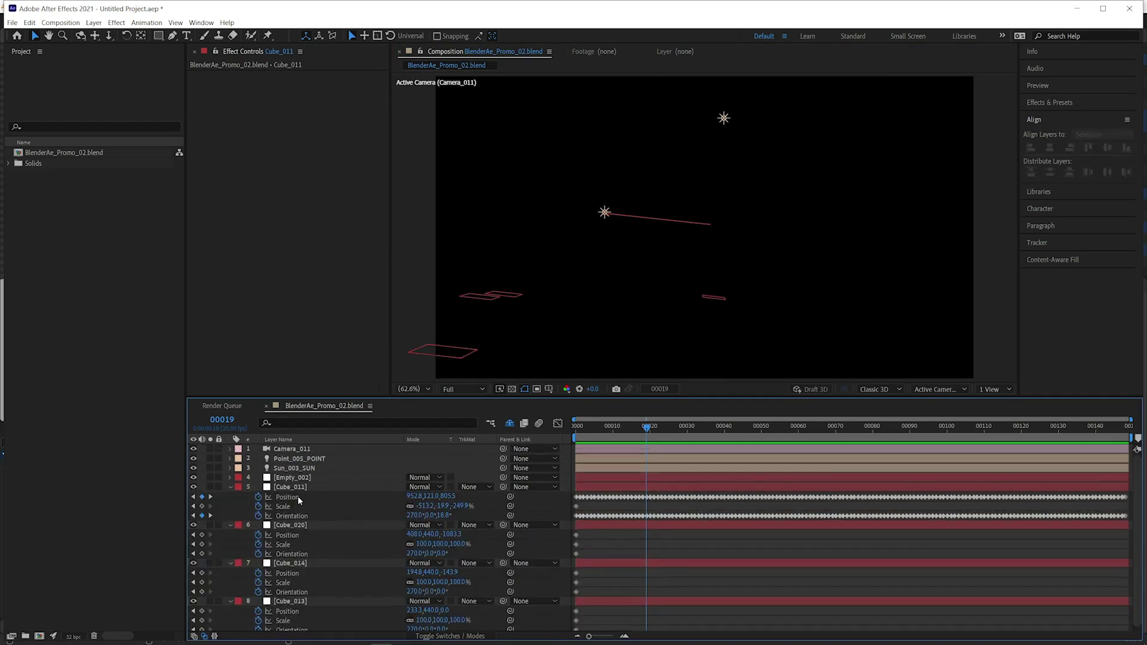
pyautogui.press('u')
pyautogui.press('u')
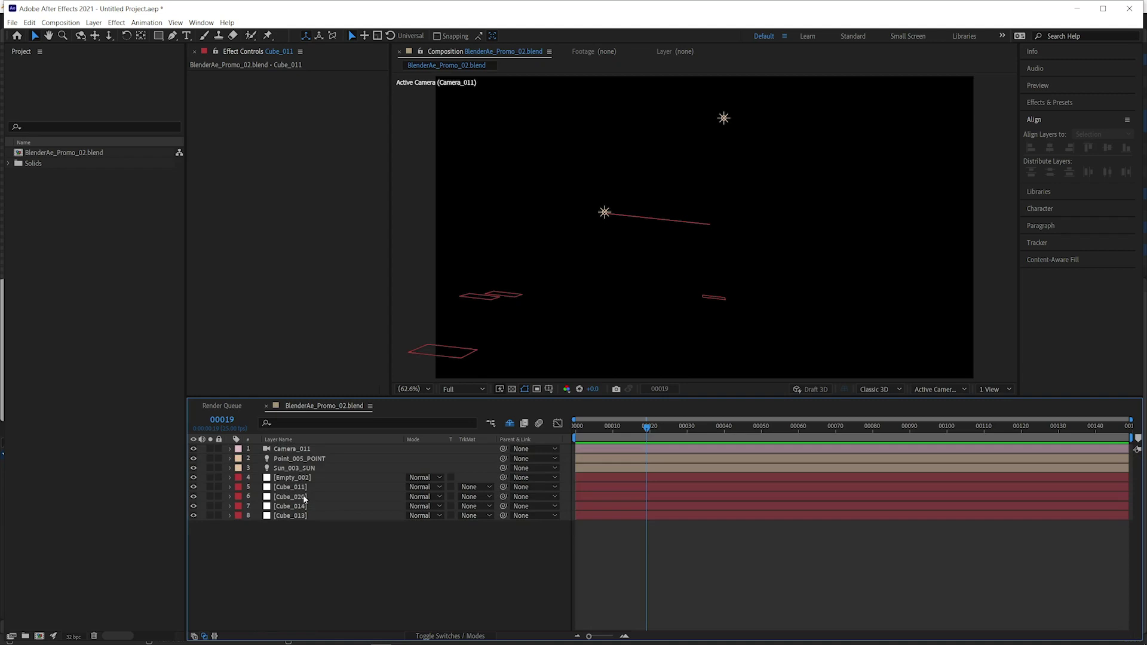
pyautogui.click(304, 478)
pyautogui.click(313, 469)
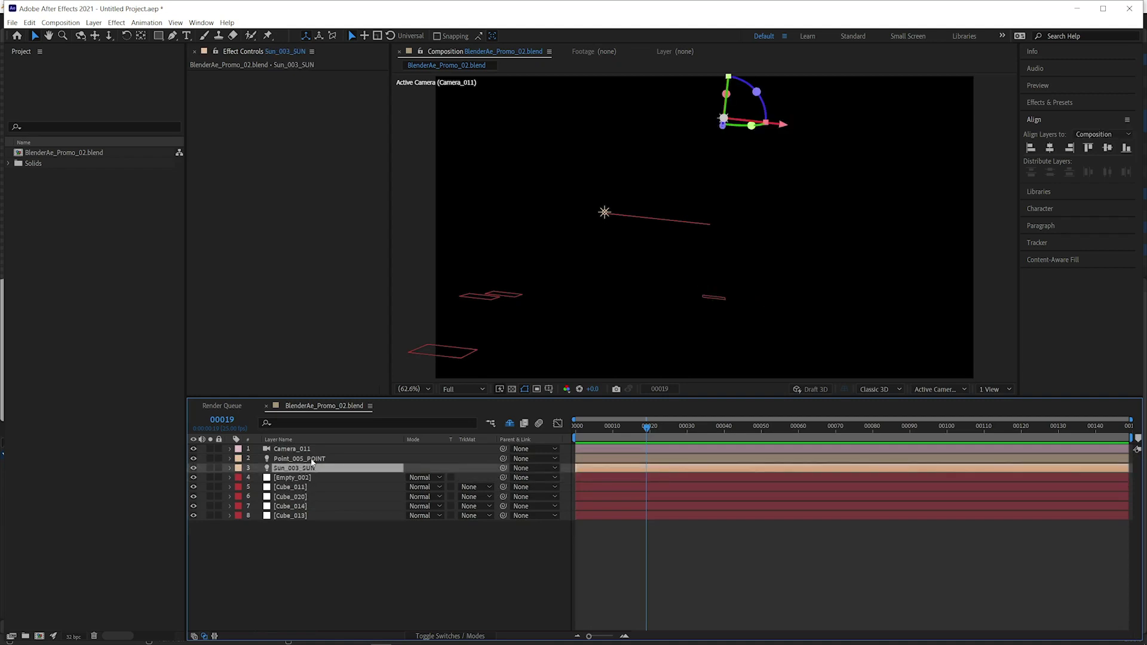
pyautogui.click(341, 549)
pyautogui.hotkey('ctrl', 'z')
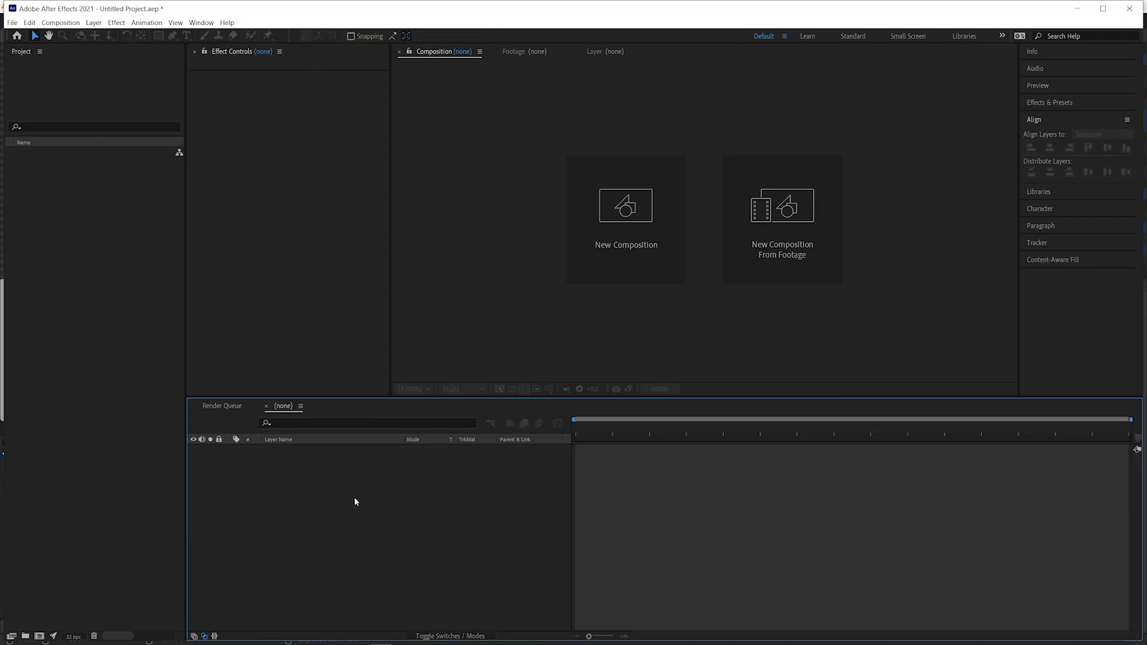
# In Tutorial Scene 01, view through Camera.003 and play the rigid-body animation, stopping at frame 41
pyautogui.hotkey('alt', 'Tab')
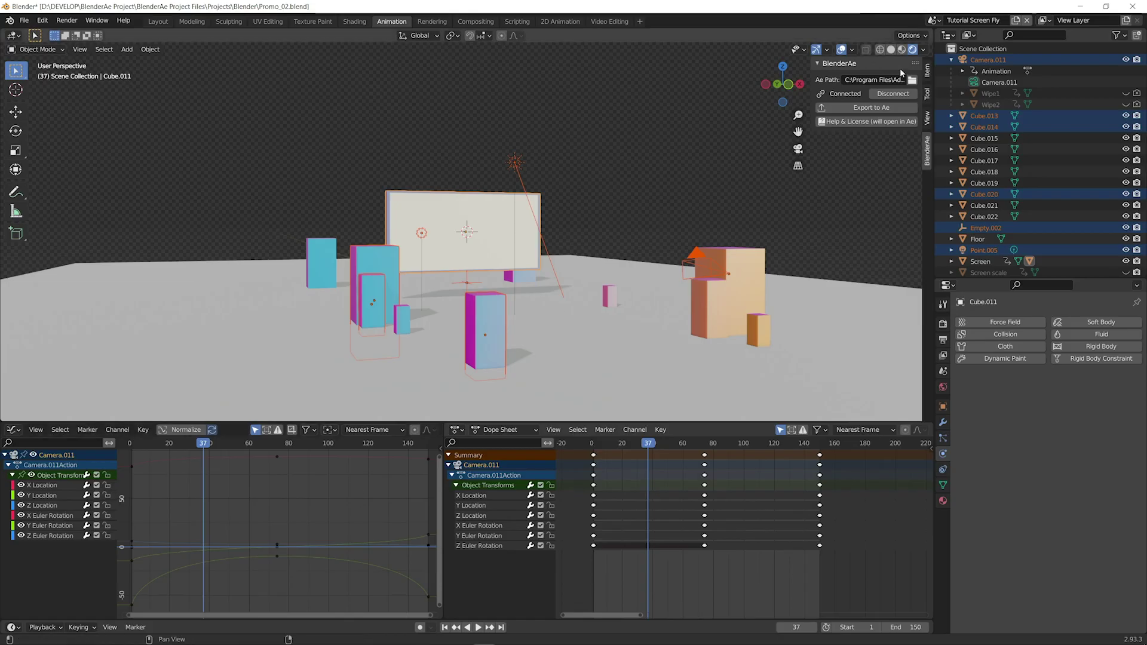
pyautogui.click(933, 21)
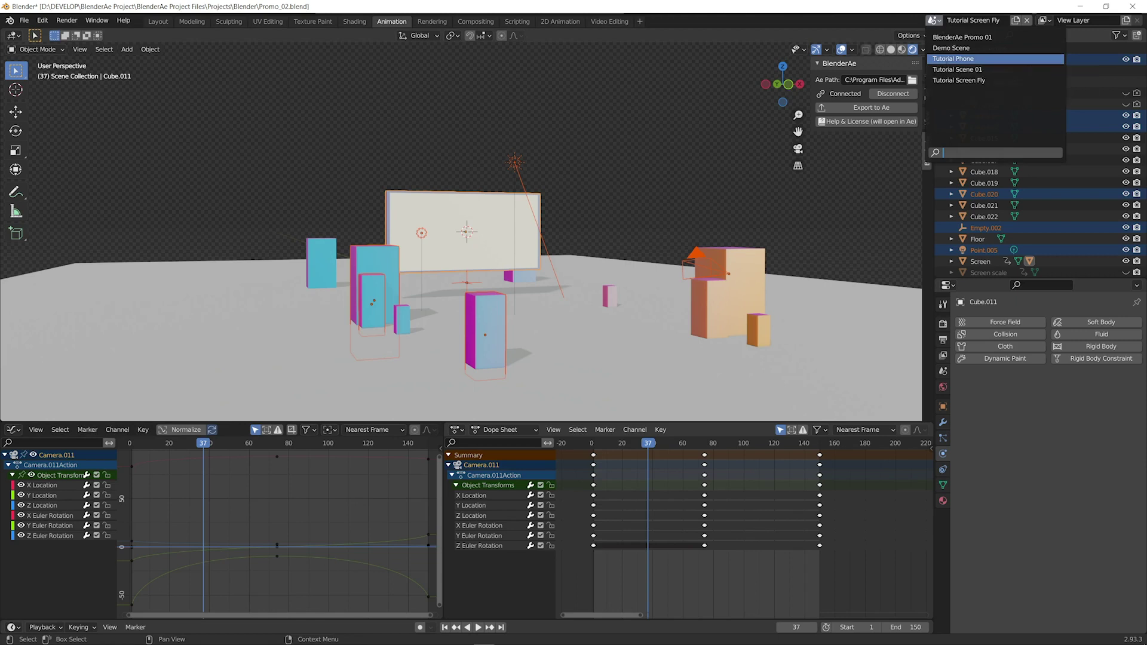
pyautogui.click(950, 70)
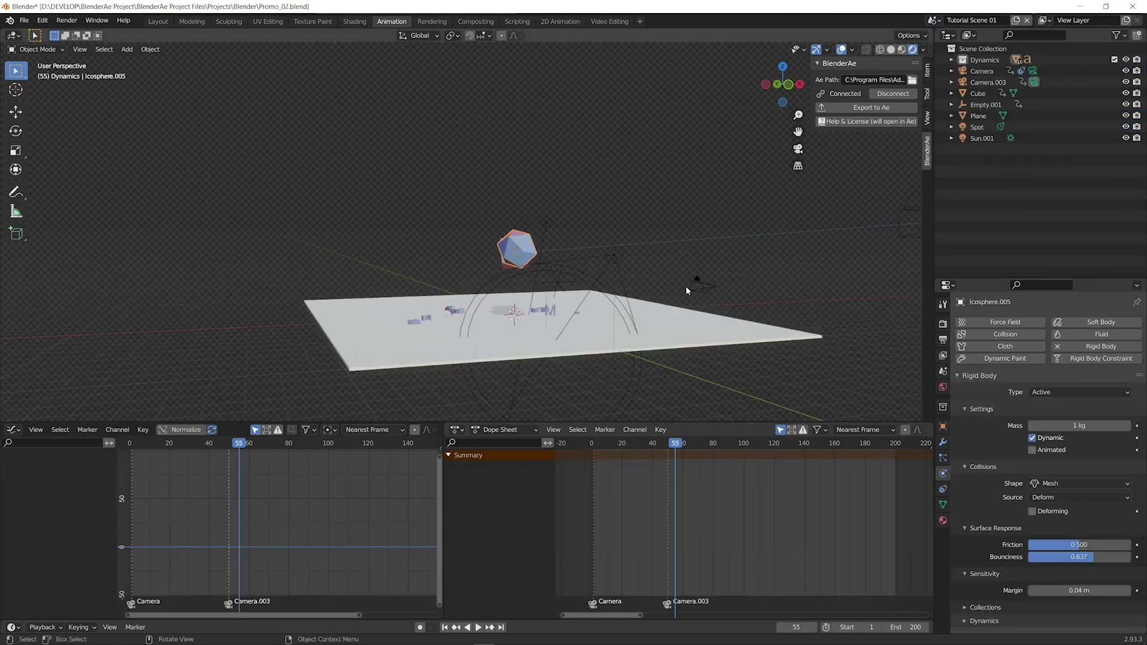
pyautogui.click(694, 285)
pyautogui.press('KP_0')
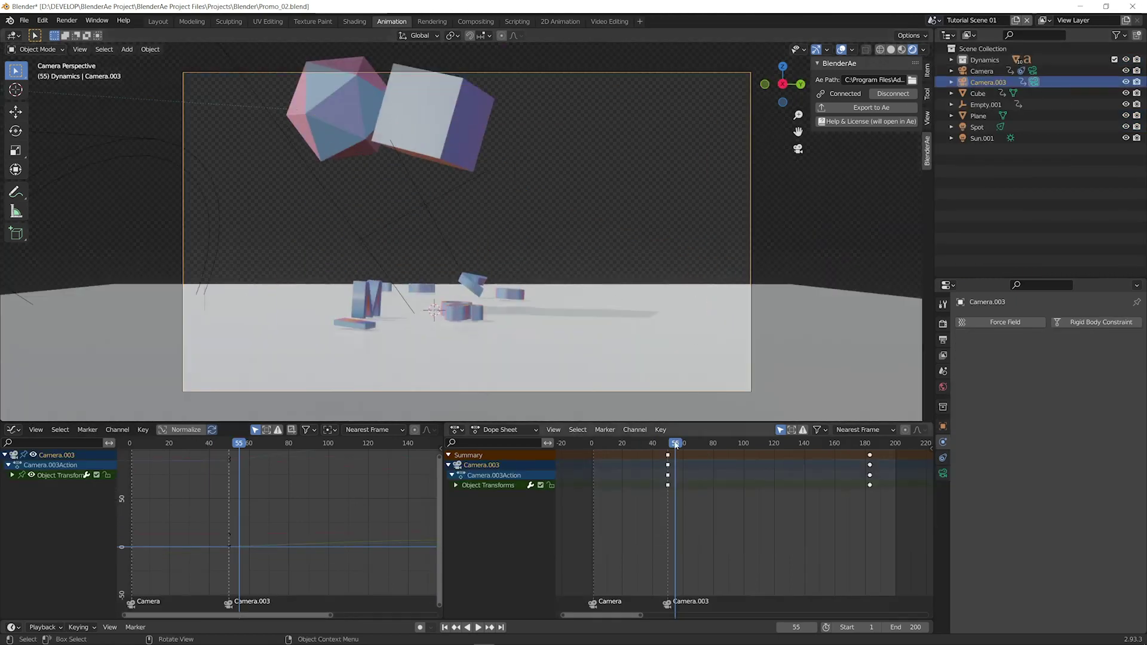
pyautogui.press('space')
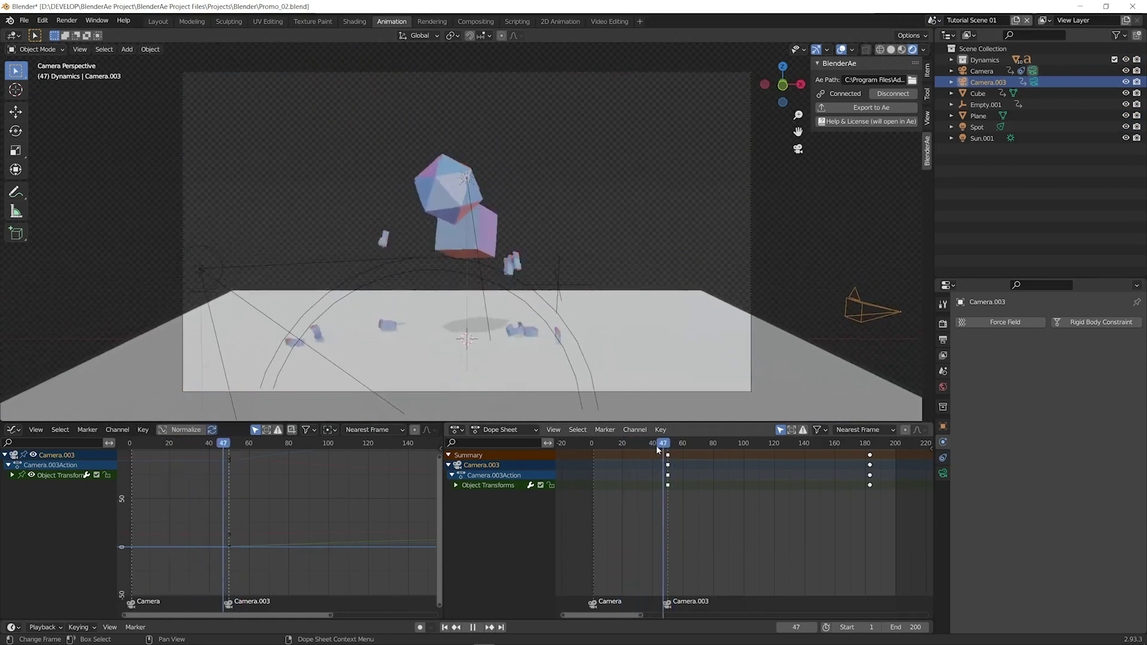
pyautogui.moveTo(651, 446); pyautogui.dragTo(590, 449)
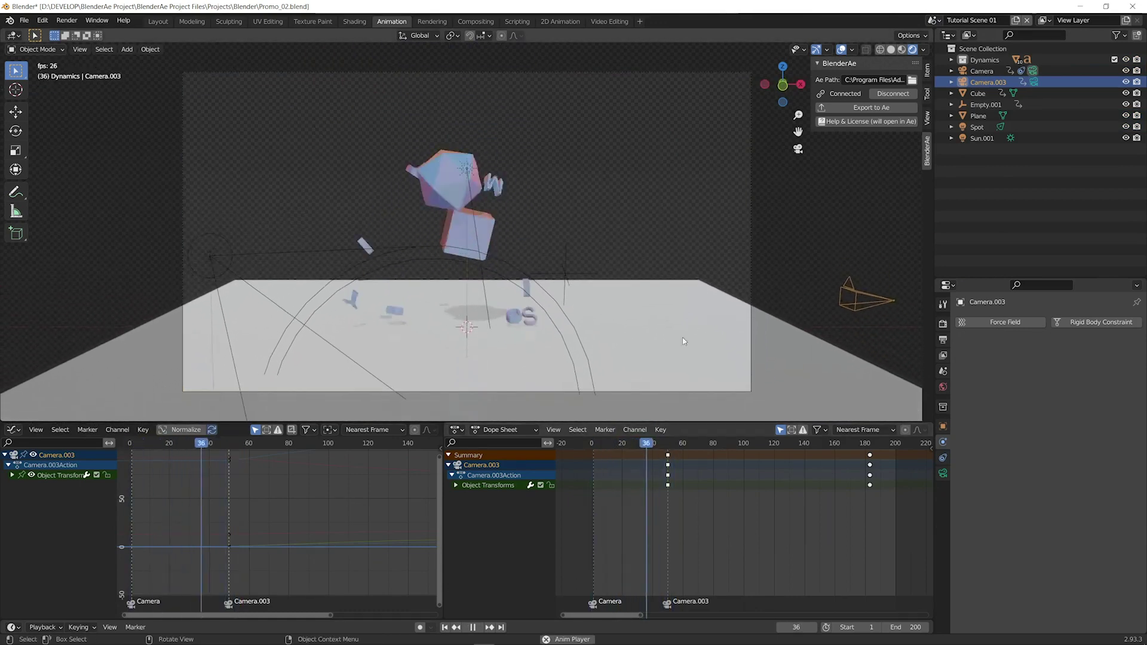
pyautogui.press('space')
# Export Camera and Camera.003 to After Effects and scrub the timeline to compare them
pyautogui.click(749, 250)
pyautogui.keyDown('shift'); pyautogui.click(846, 306); pyautogui.keyUp('shift')
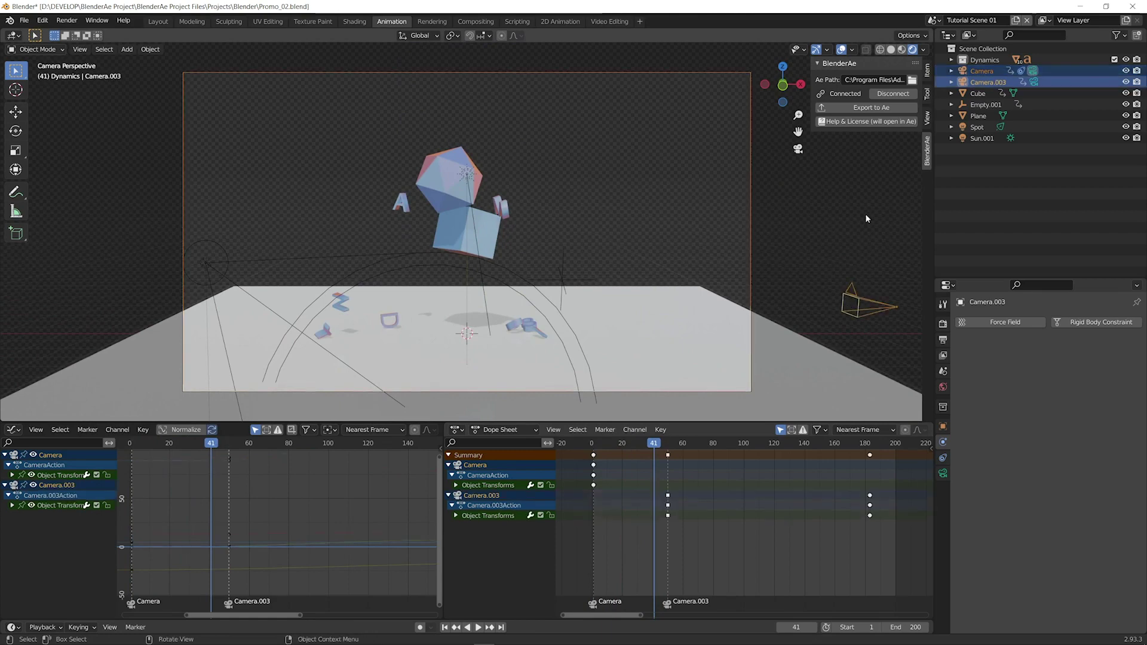
pyautogui.click(848, 107)
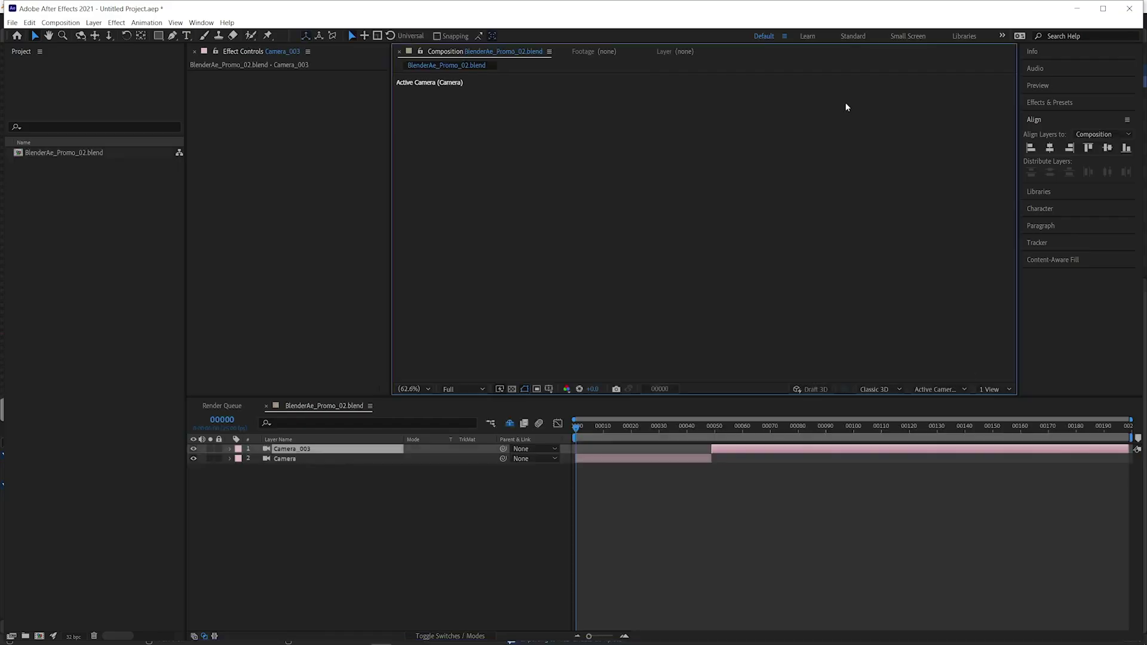
pyautogui.moveTo(634, 428); pyautogui.dragTo(682, 440)
pyautogui.click(695, 459)
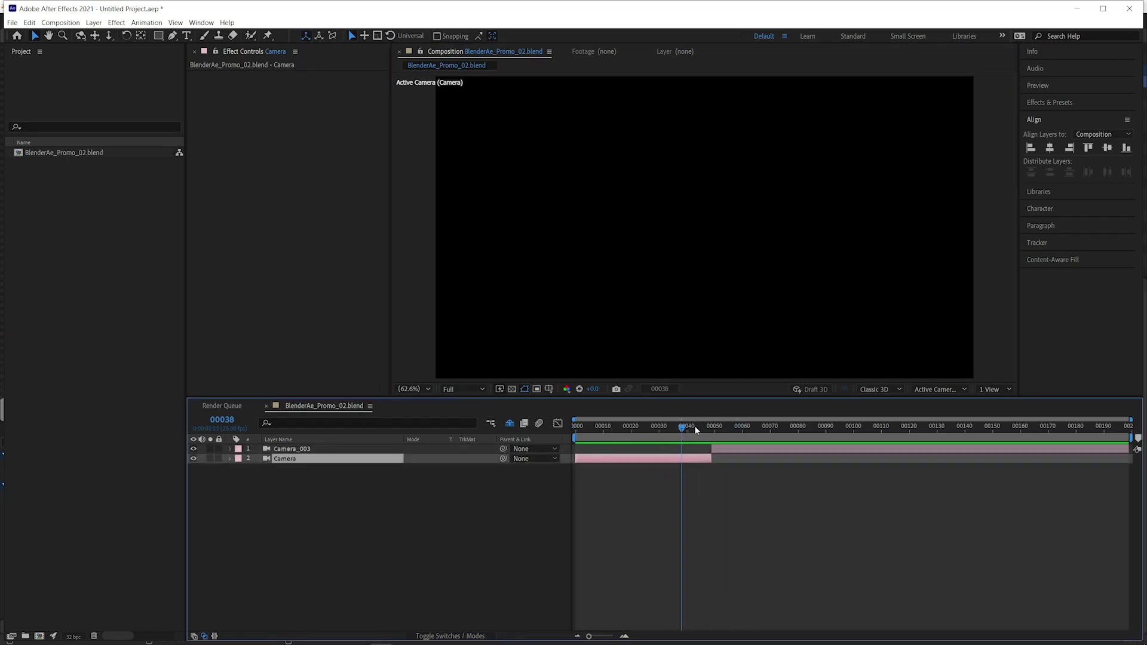
pyautogui.click(735, 428)
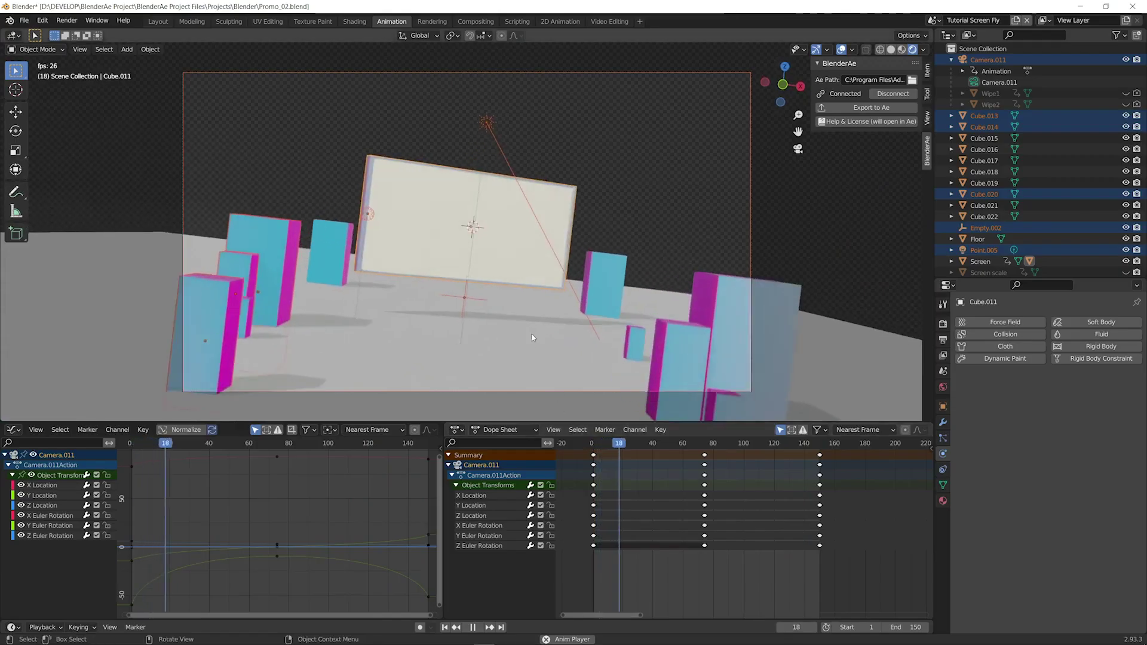
# Select the Screen plane, stop playback, and export it to After Effects
pyautogui.click(587, 365)
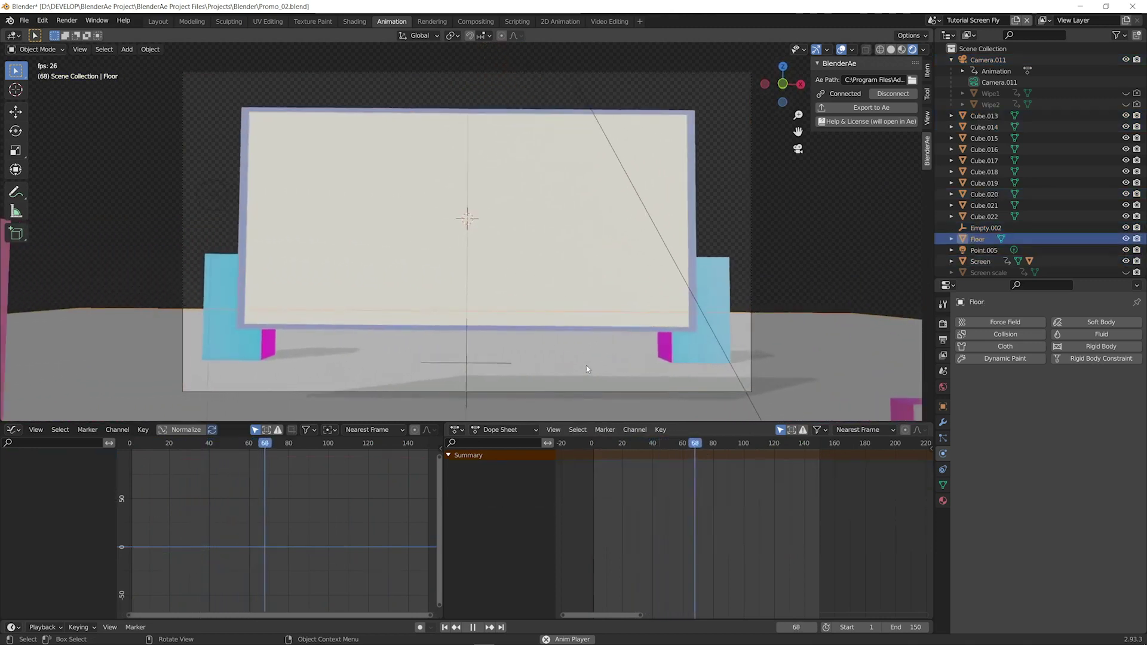
pyautogui.click(500, 254)
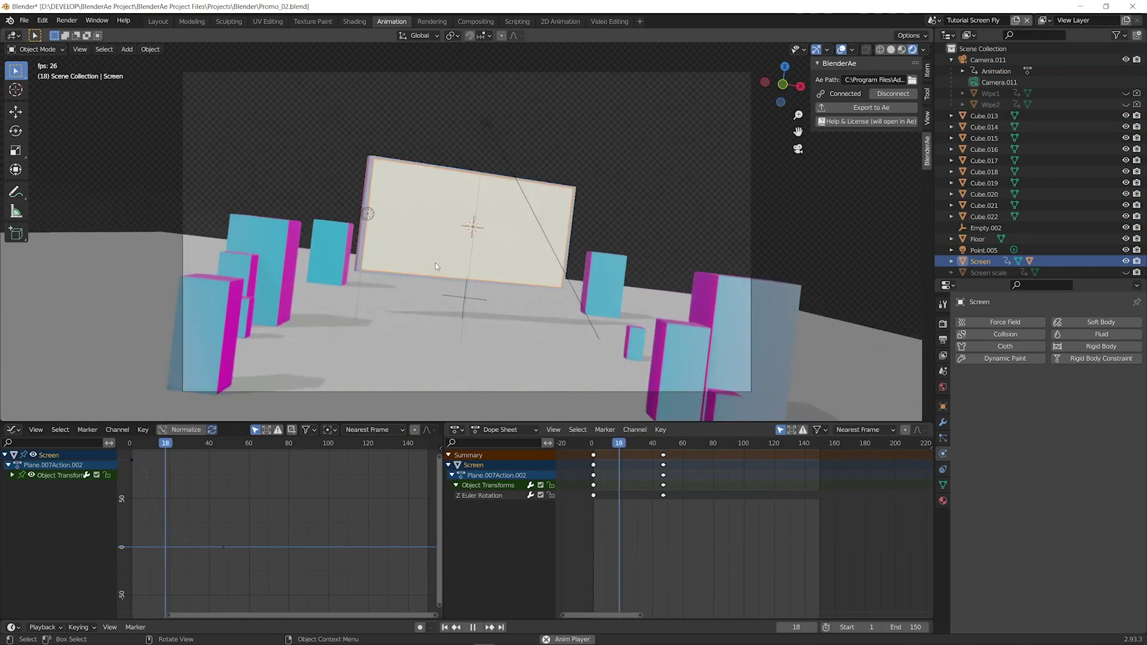
pyautogui.press('space')
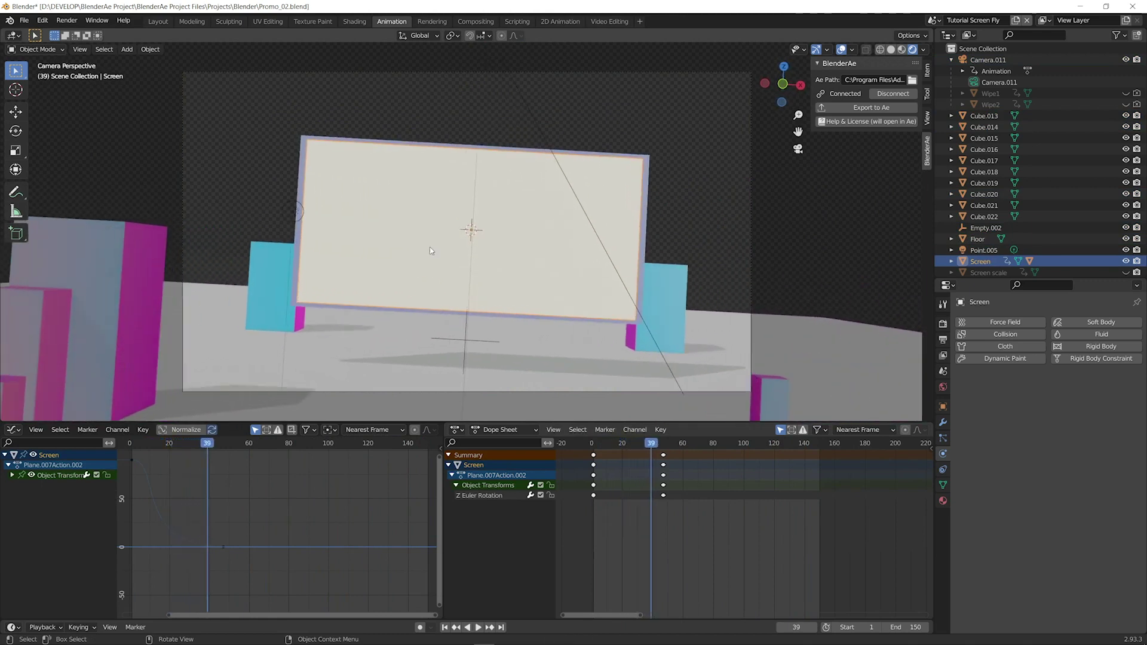
pyautogui.click(895, 107)
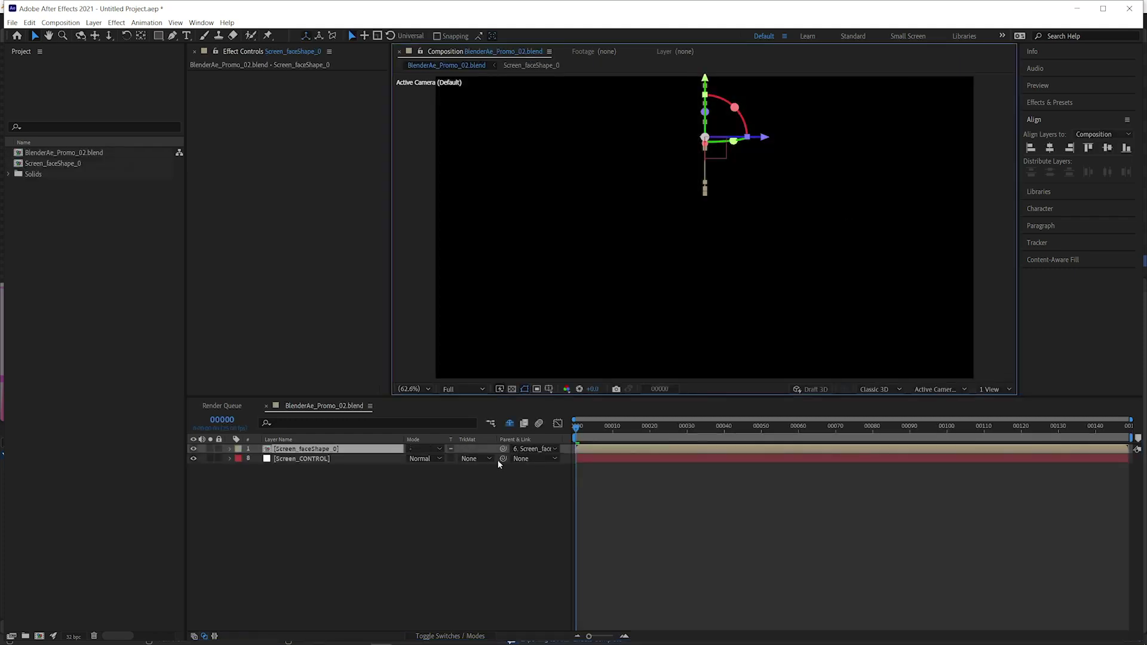
# Scrub to frame 38 to see the screen, then export Camera.011 into the composition
pyautogui.moveTo(582, 425); pyautogui.dragTo(717, 435)
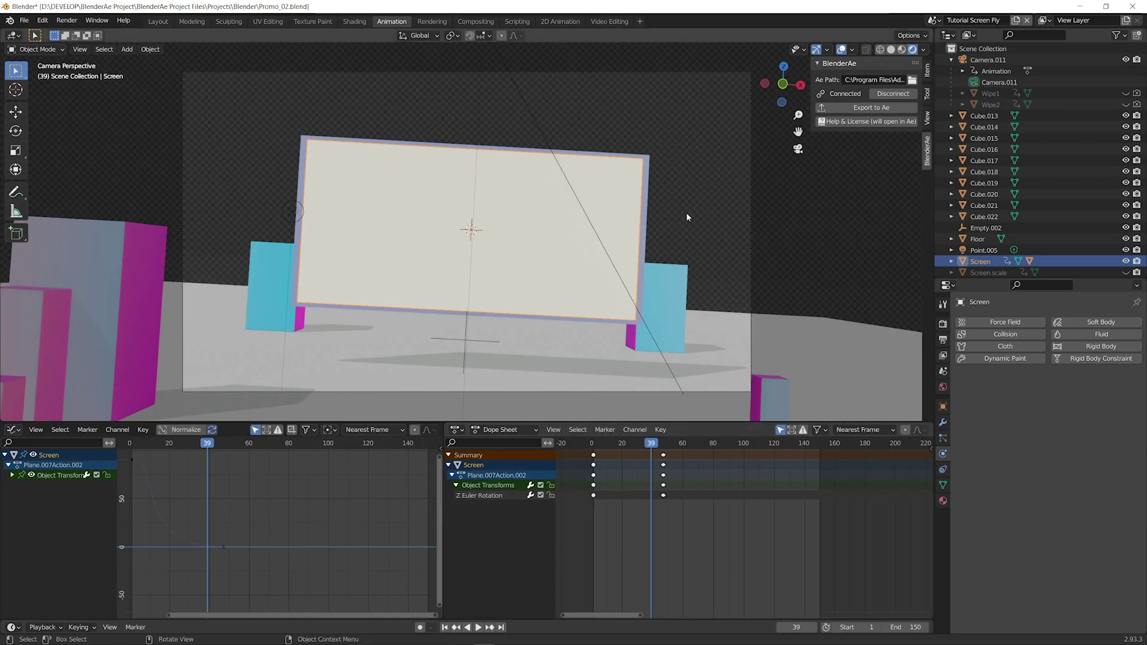
pyautogui.click(855, 108)
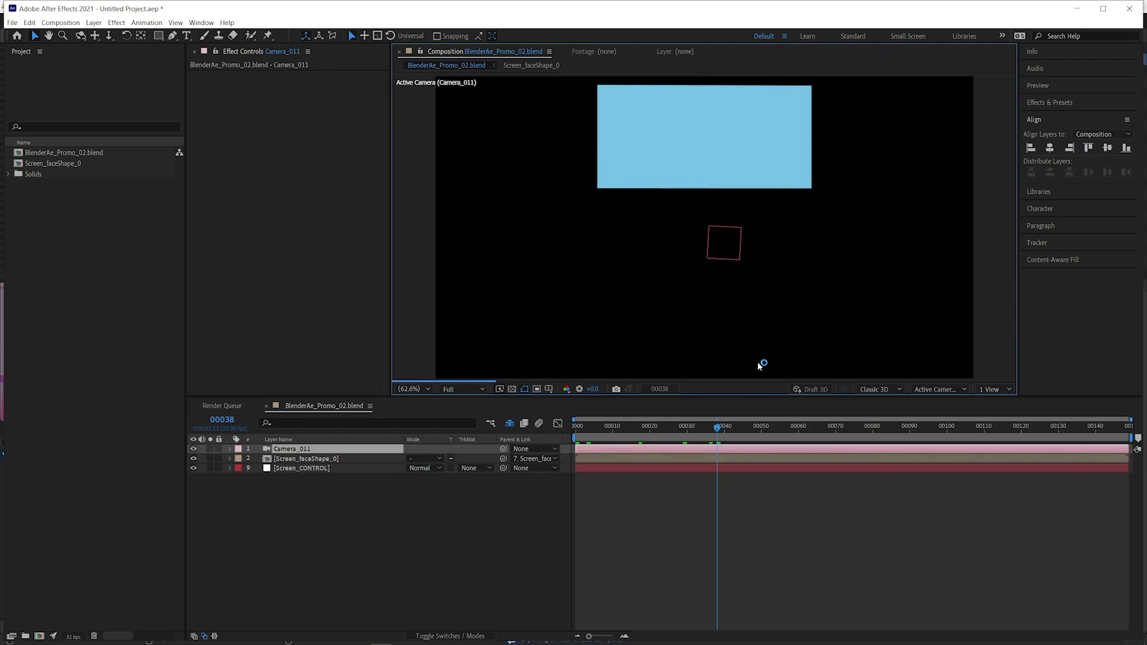
# Open the Screen_faceShape_0 precomp and add a 'BlenderAe' text layer
pyautogui.doubleClick(328, 459)
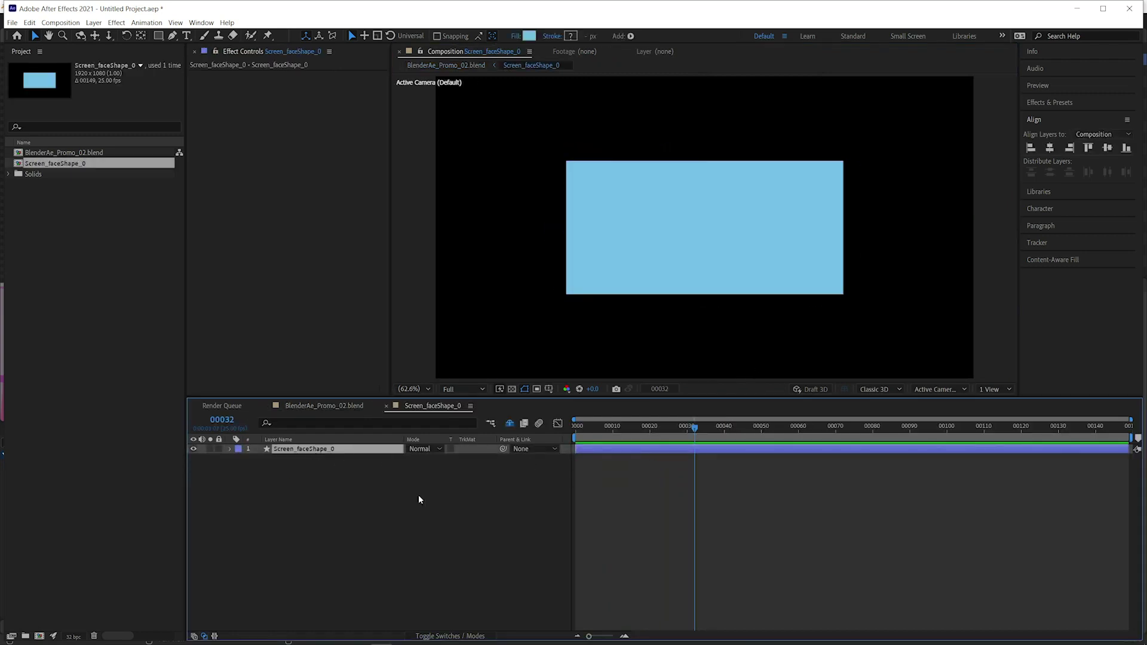
pyautogui.hotkey('ctrl', 't')
pyautogui.click(635, 244)
pyautogui.write('BlenderAe')
# Import BlenderAe_01.aep and replace the text layer with the BlenderAe Logo Outro comp
pyautogui.hotkey('ctrl', 'i')
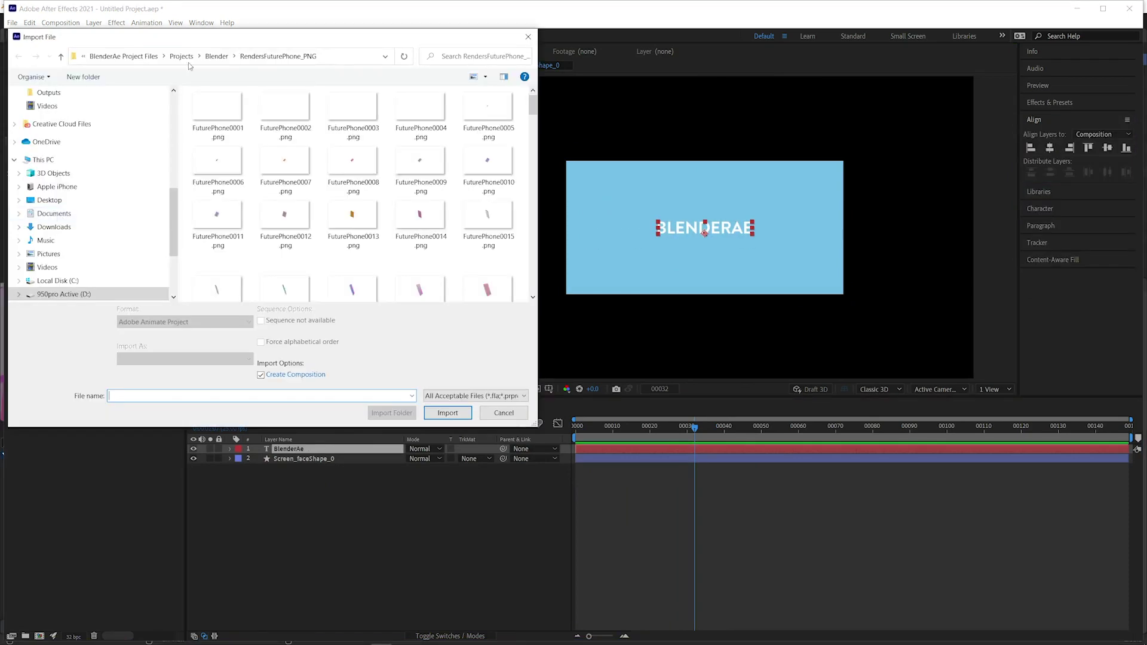
pyautogui.click(257, 156)
pyautogui.click(451, 410)
pyautogui.click(20, 175)
pyautogui.click(20, 174)
pyautogui.click(20, 164)
pyautogui.moveTo(78, 196); pyautogui.dragTo(334, 472)
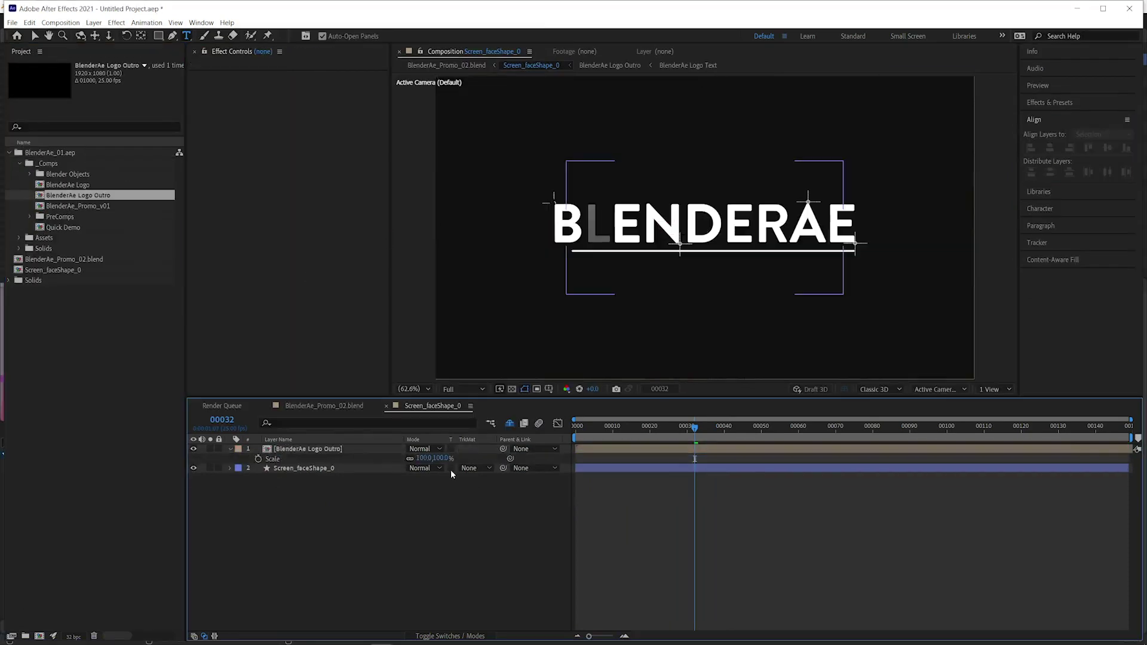
pyautogui.press('Delete')
# Make the logo layer 3D and preview the logo reveal in BlenderAe_Promo_02.blend
pyautogui.press('s')
pyautogui.click(314, 461)
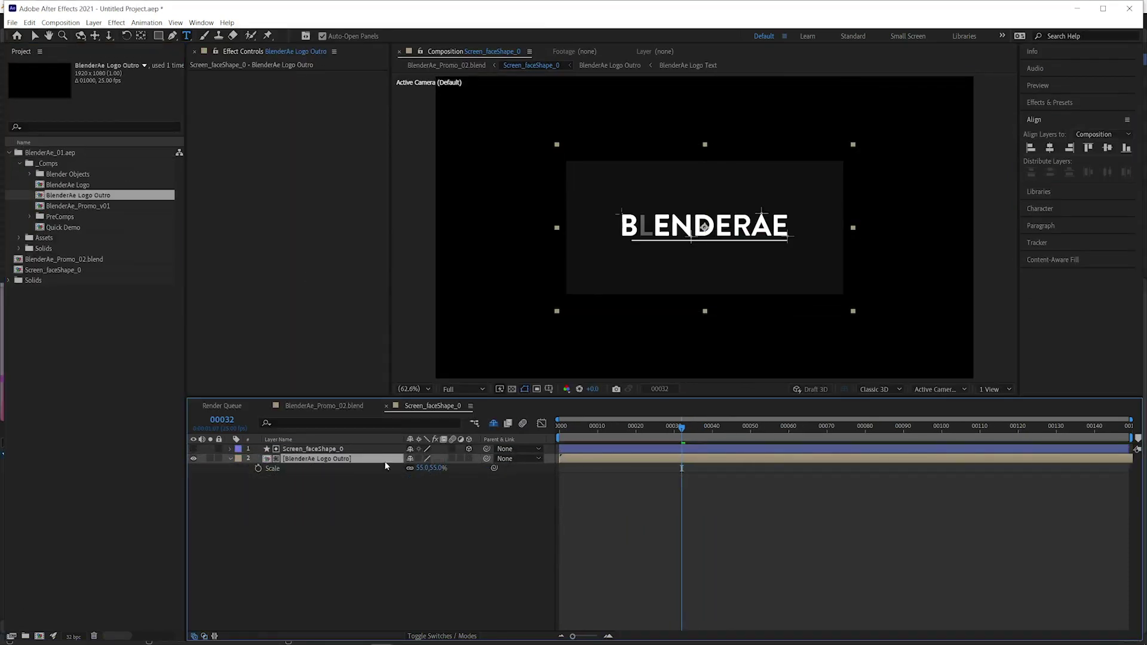
pyautogui.click(469, 459)
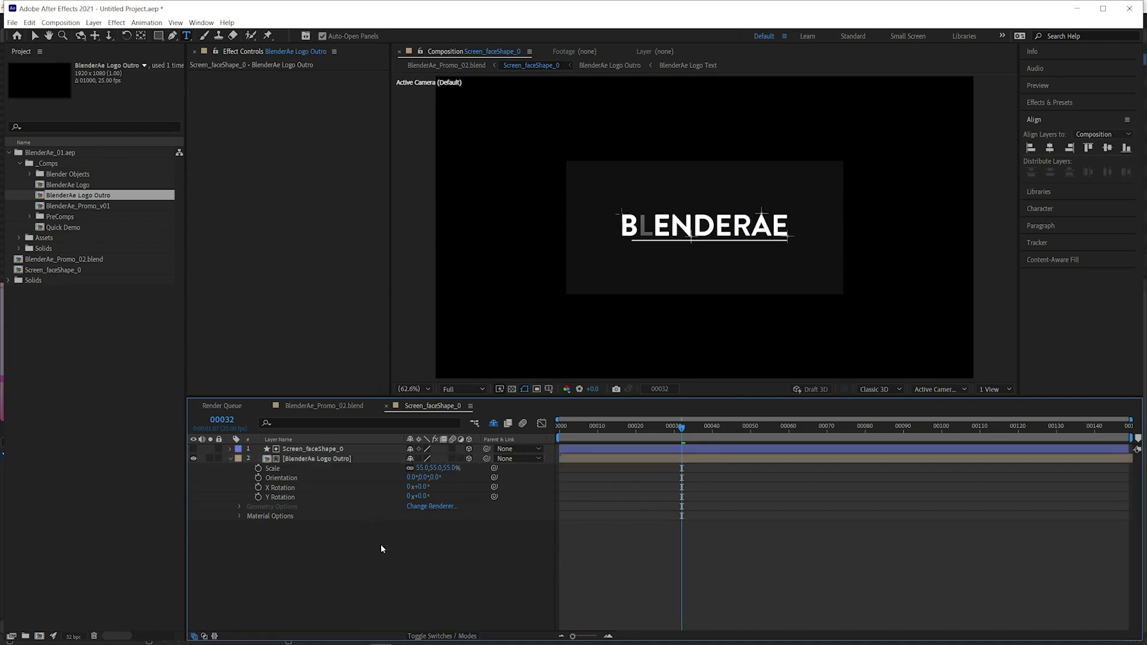
pyautogui.press('Tab')
pyautogui.click(310, 548)
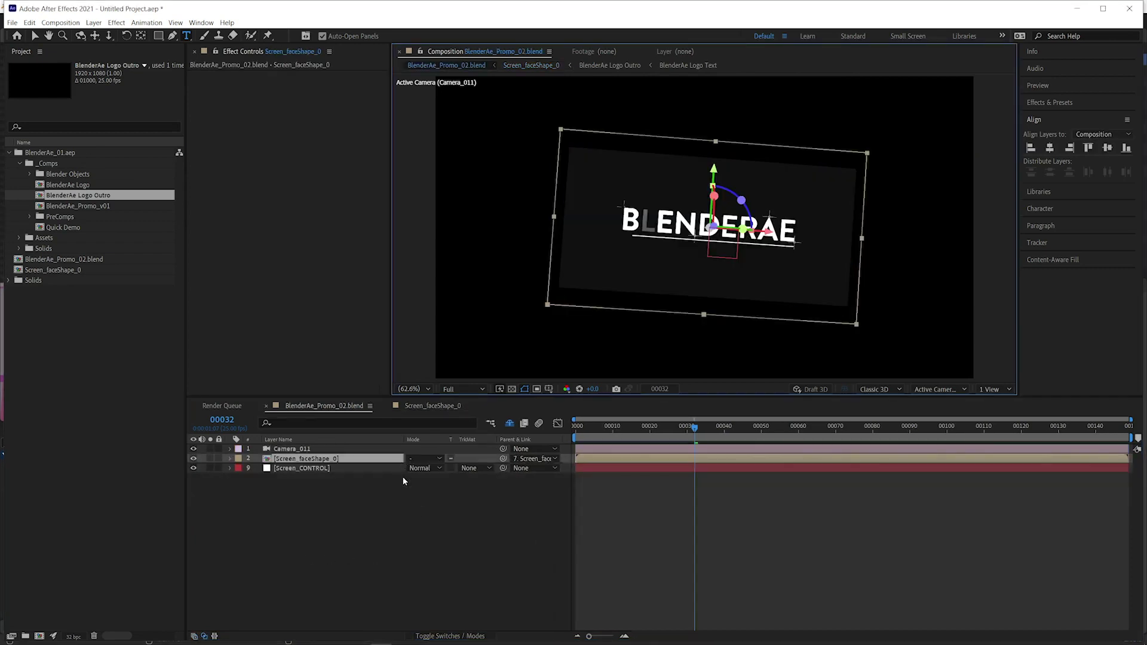
pyautogui.press('F4')
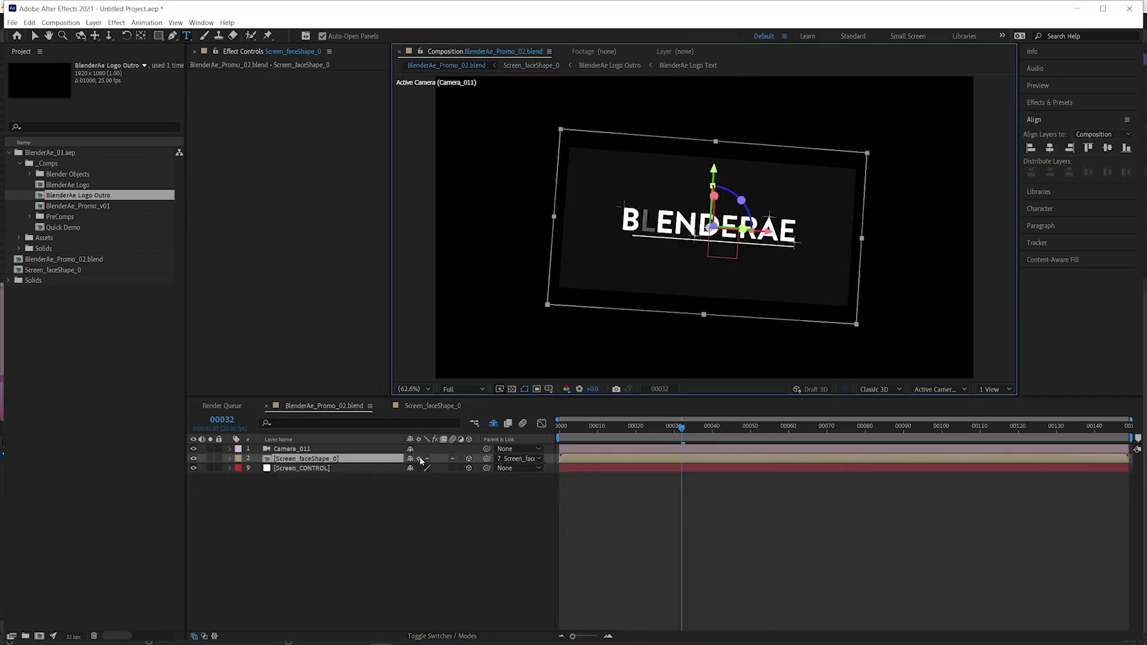
pyautogui.press('space')
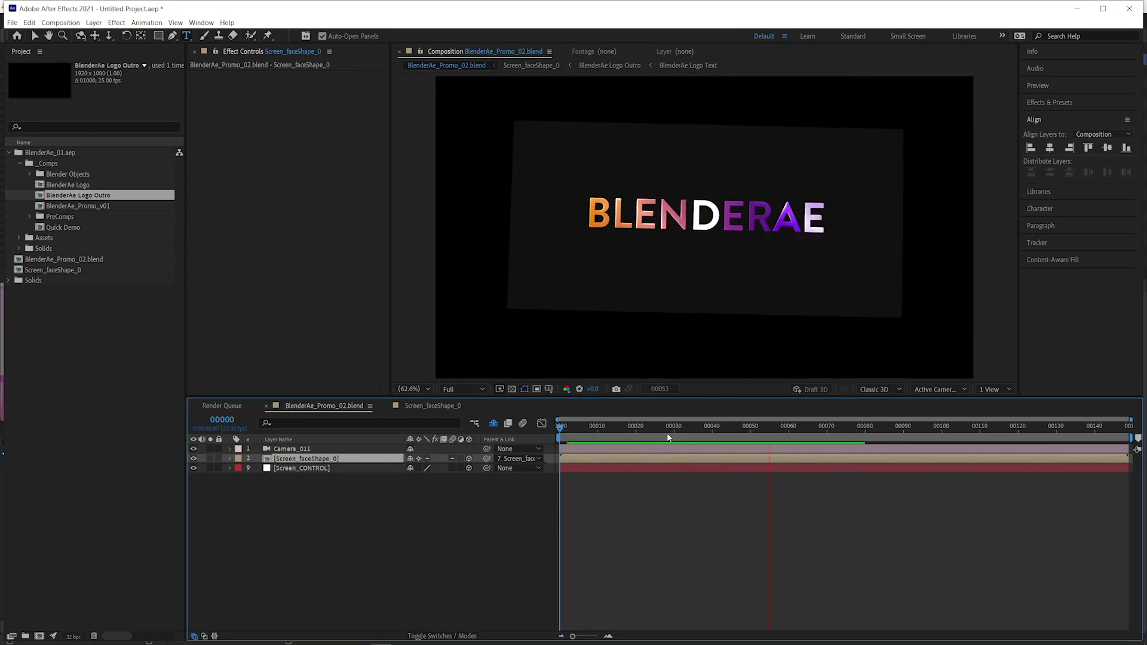
pyautogui.press('space')
pyautogui.click(397, 533)
# Switch Blender to the Tutorial Phone scene and create a new Comp 1, 1920×1080 at 25 fps
pyautogui.hotkey('alt', 'Tab')
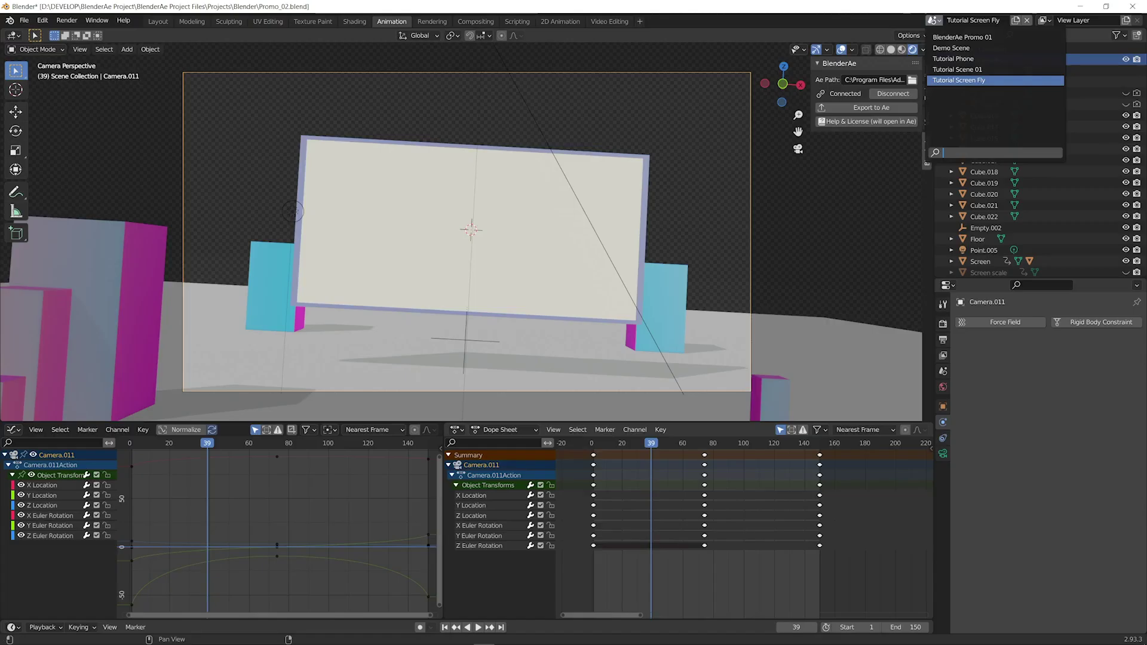
pyautogui.click(956, 58)
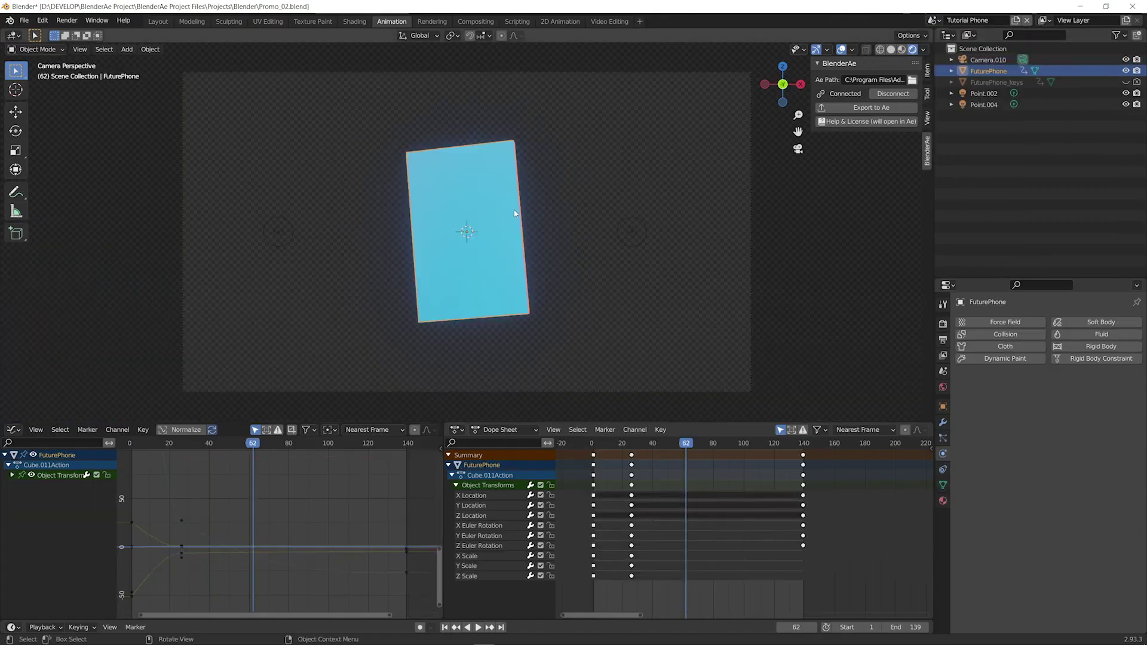
pyautogui.hotkey('alt', 'Tab')
pyautogui.click(39, 637)
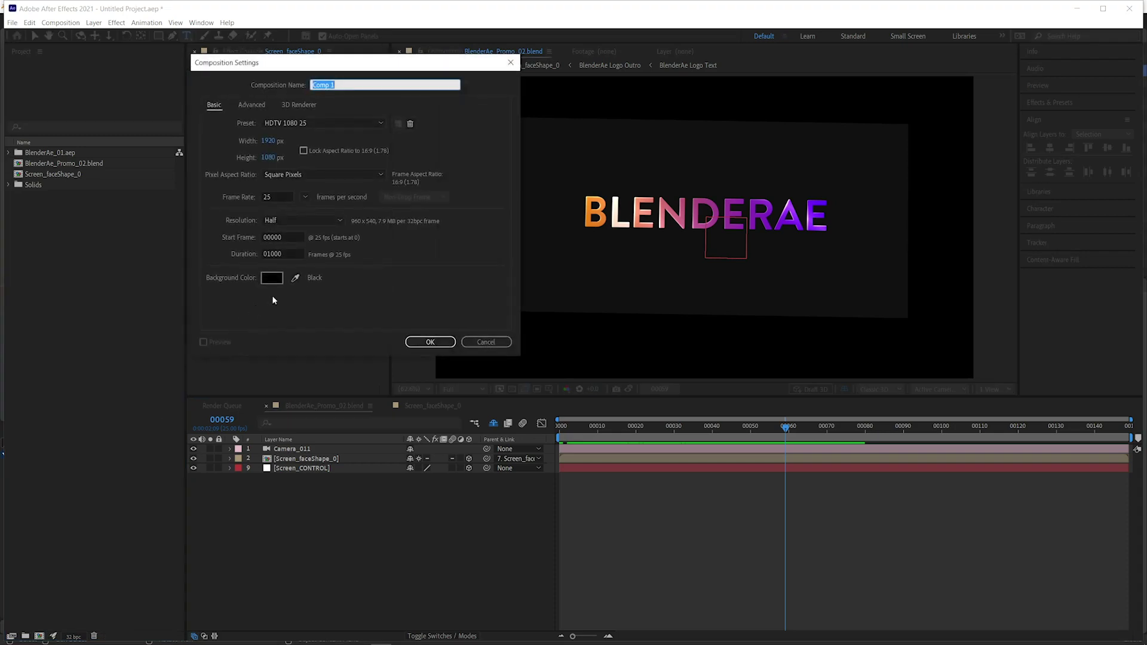
pyautogui.click(430, 342)
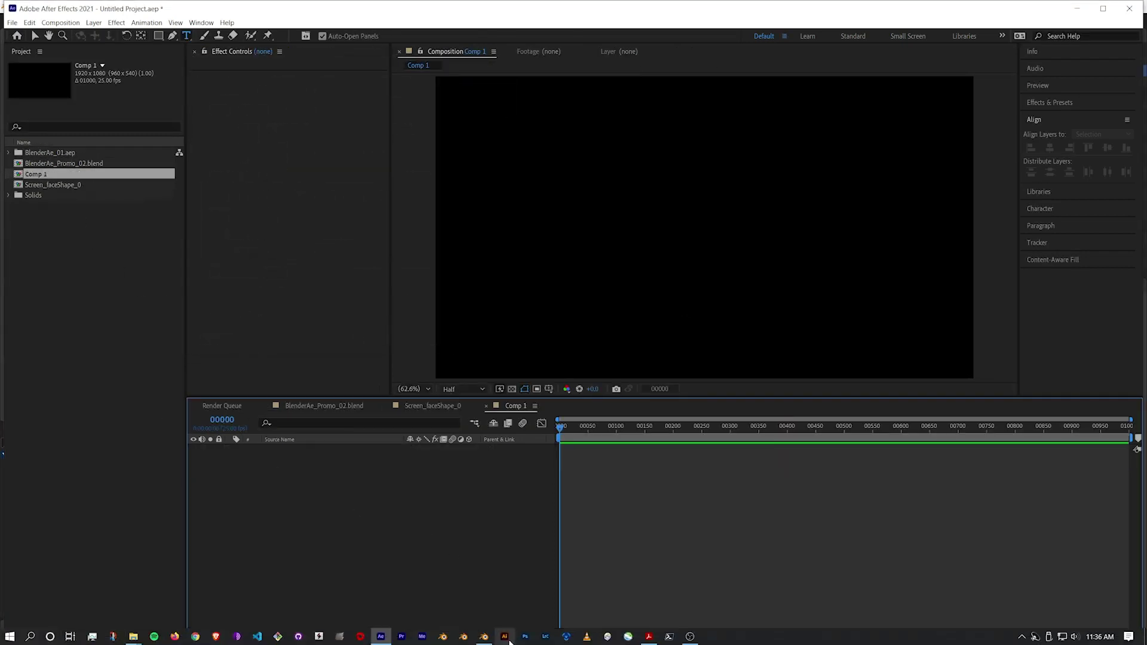
# Export FuturePhone's vertices from Edit Mode as vert null layers into Comp 1
pyautogui.click(495, 637)
pyautogui.press('Tab')
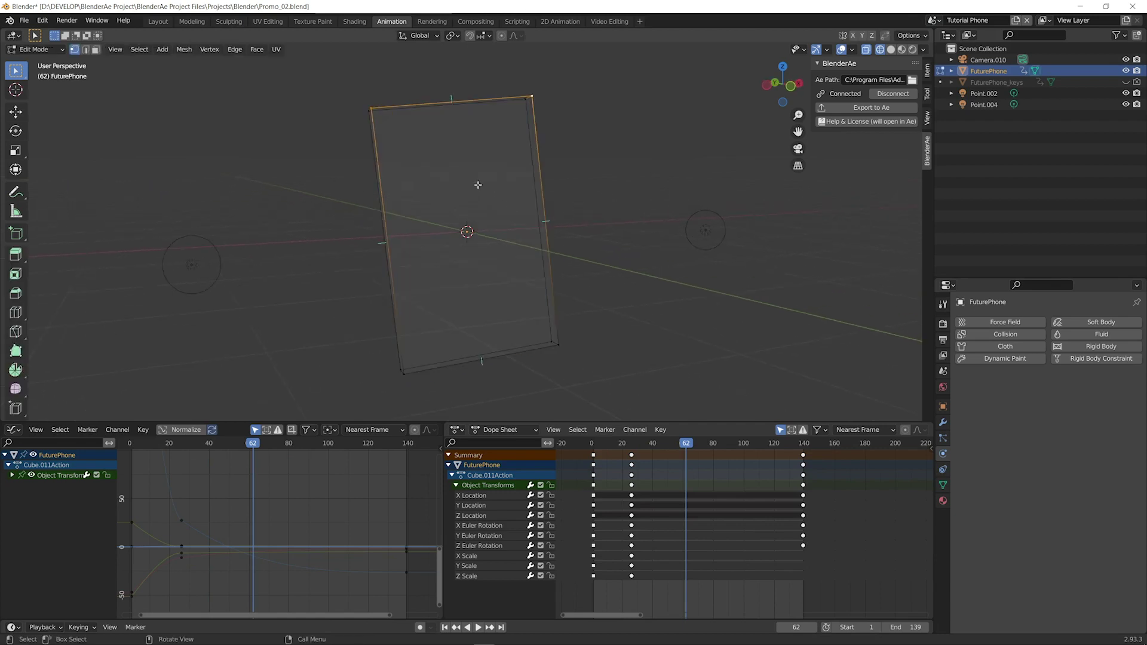
pyautogui.moveTo(476, 182); pyautogui.dragTo(453, 196, button='middle')
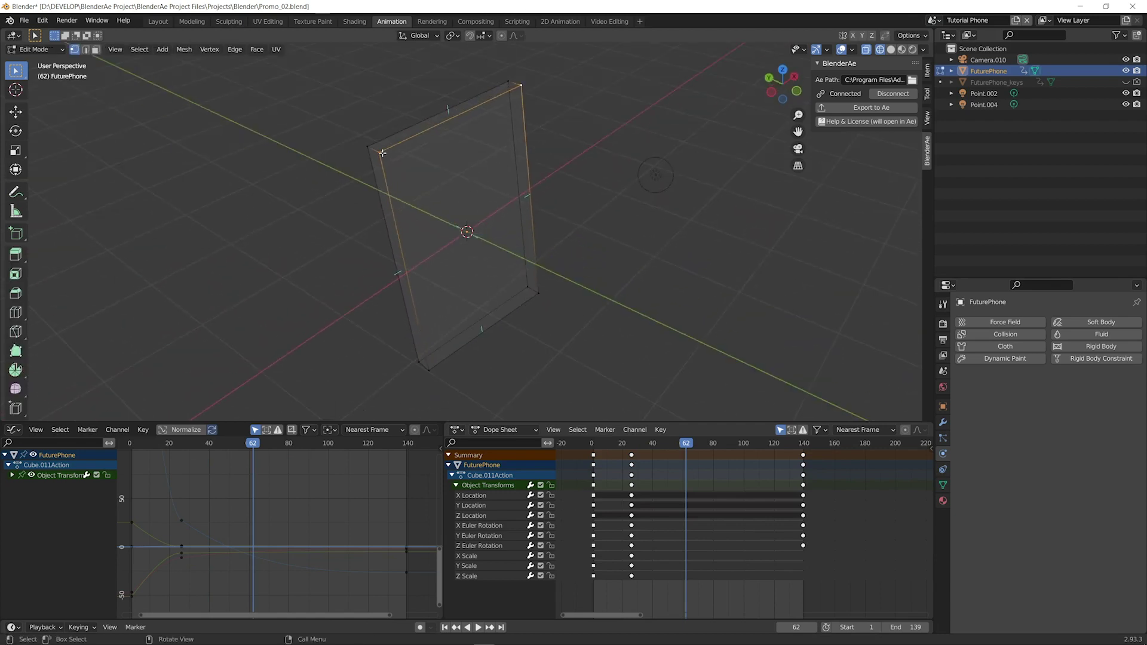
pyautogui.click(877, 109)
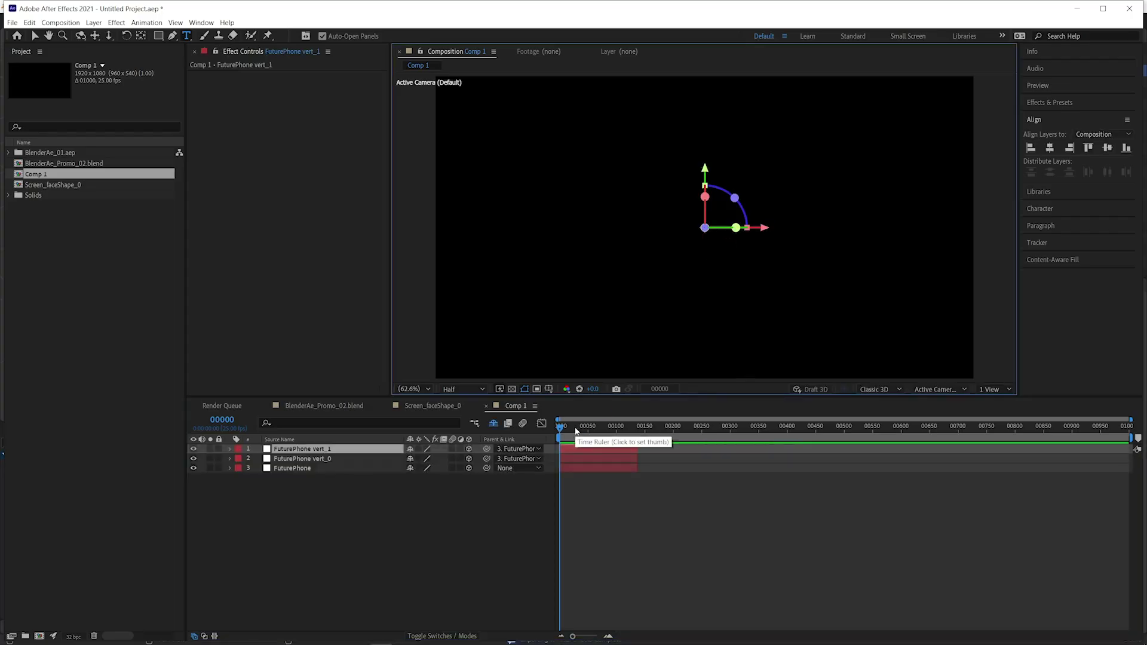
pyautogui.moveTo(575, 427); pyautogui.dragTo(607, 427)
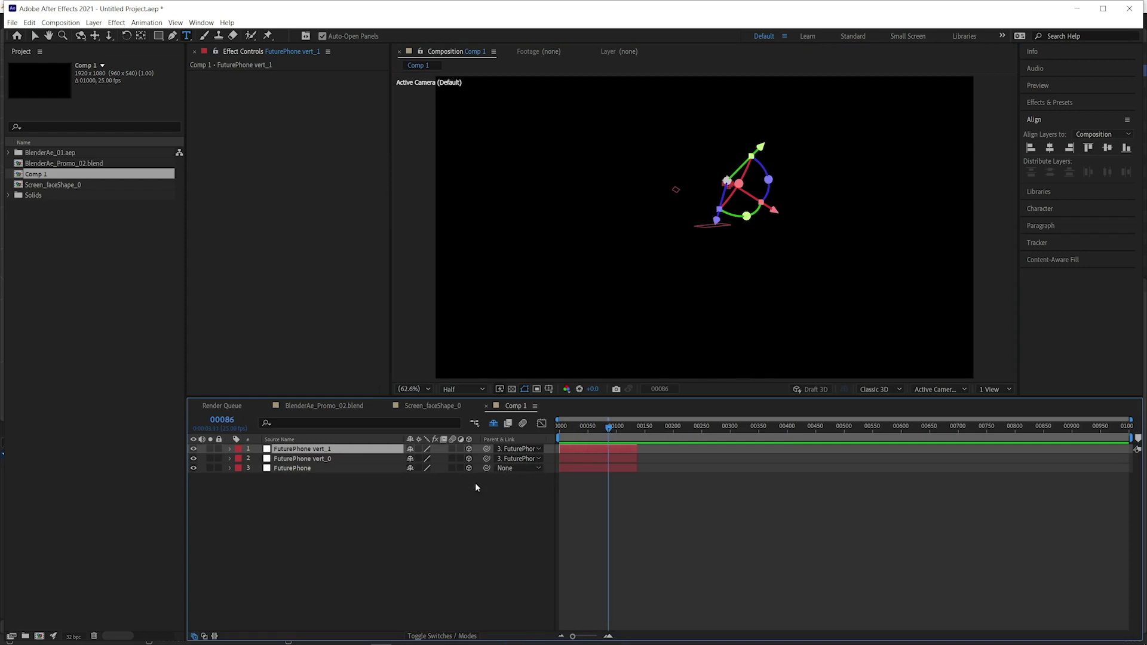
# Select the phone's front face in face mode and export it to Comp 1 as Shape Layer 1
pyautogui.click(478, 637)
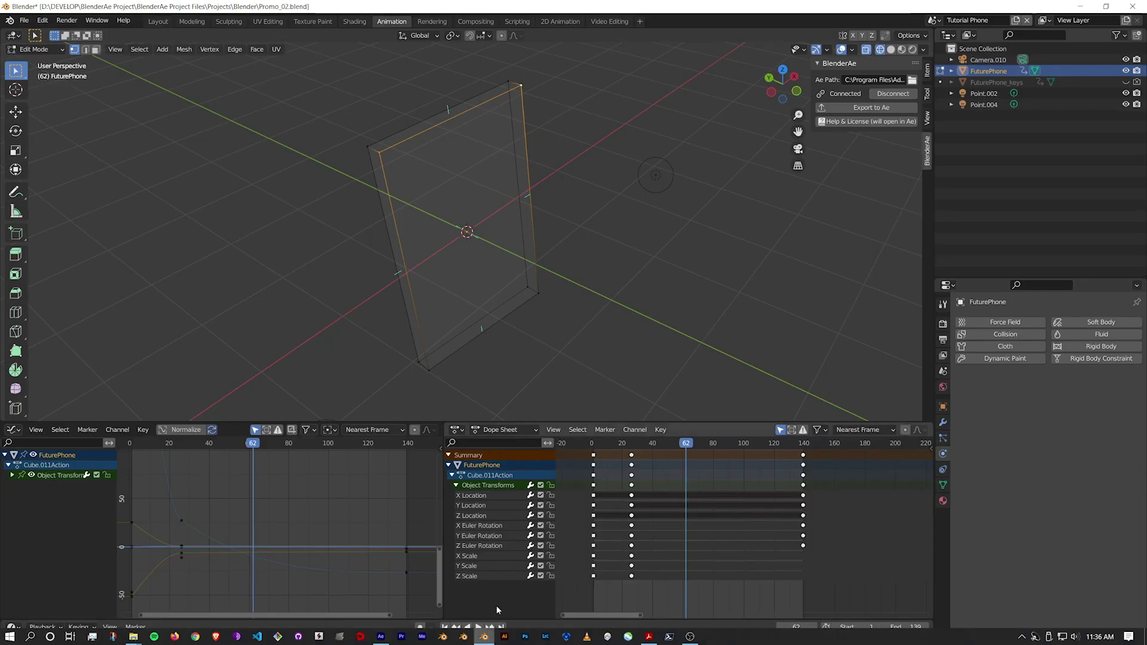
pyautogui.press('3')
pyautogui.click(520, 182)
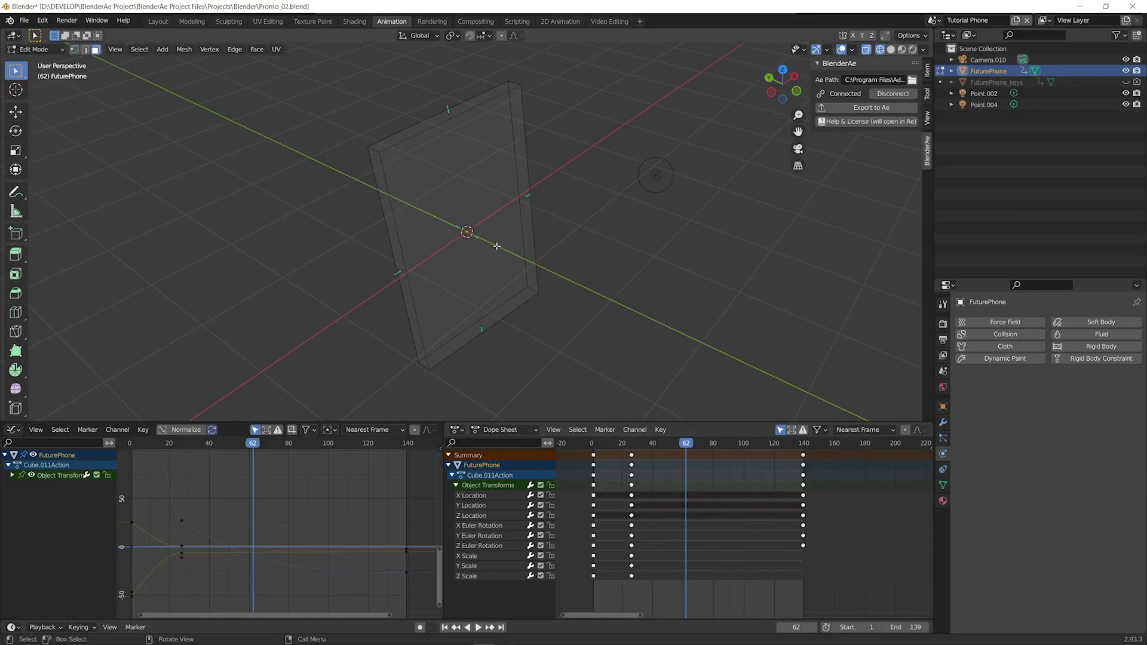
pyautogui.click(481, 216)
pyautogui.click(859, 107)
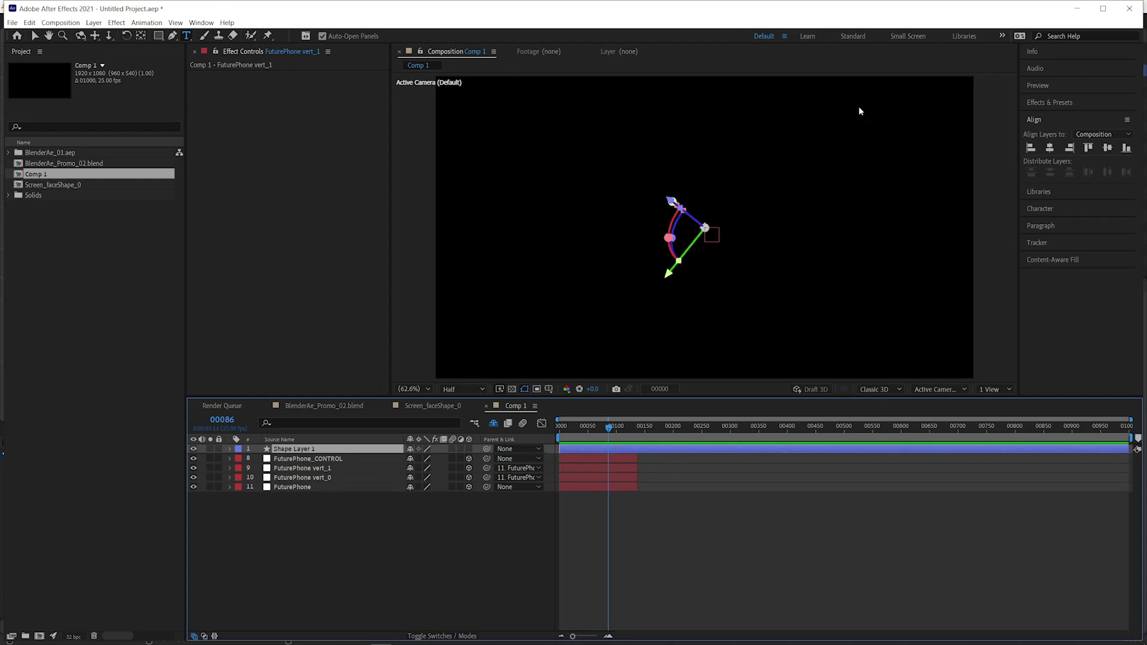
# Open the FuturePhone_faceShape_0 precomp and scrub through the phone face animation
pyautogui.moveTo(572, 428); pyautogui.dragTo(596, 428)
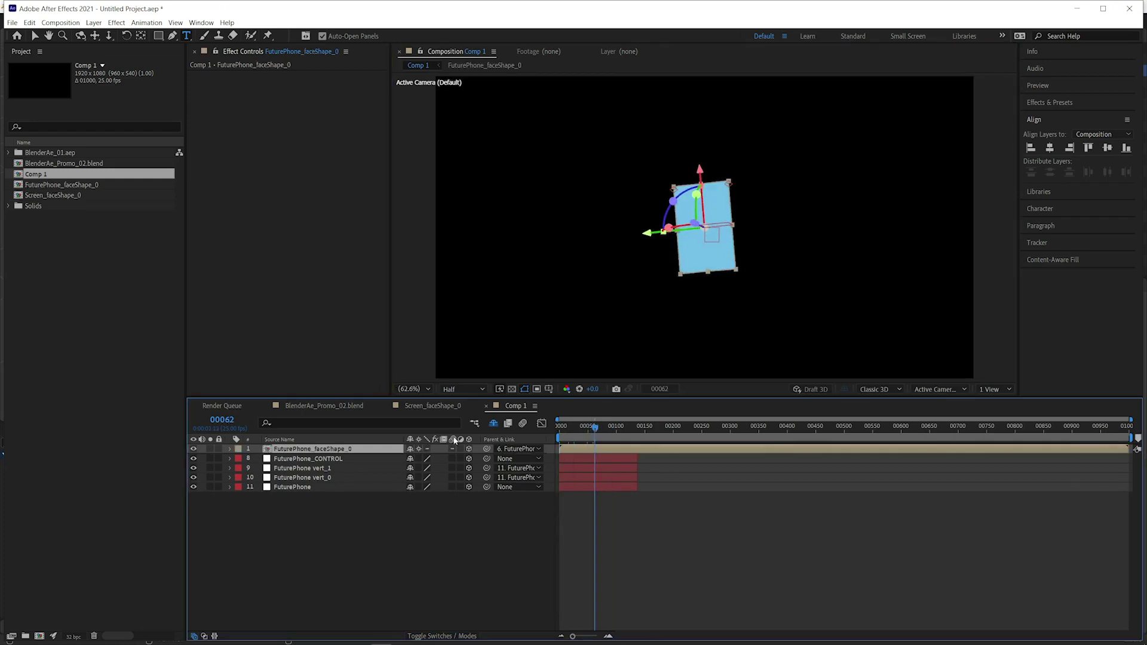
pyautogui.doubleClick(319, 450)
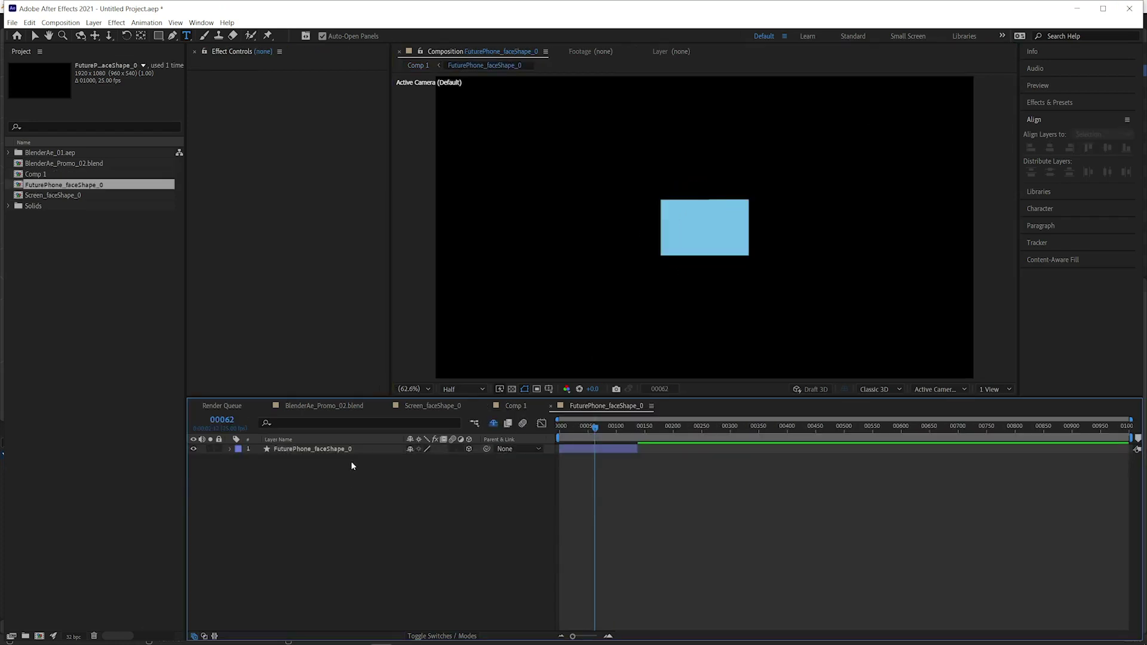
pyautogui.moveTo(574, 428)
pyautogui.mouseDown()
pyautogui.moveTo(557, 427)
pyautogui.moveTo(592, 428)
pyautogui.moveTo(557, 428)
pyautogui.mouseUp()
# Return to Comp 1 through the flowchart and play its animation
pyautogui.press('Tab')
pyautogui.click(363, 517)
pyautogui.press('space')
# In Blender, select the Point.004 and Point.002 lights with Camera.010 and export them to After Effects
pyautogui.hotkey('alt', 'Tab')
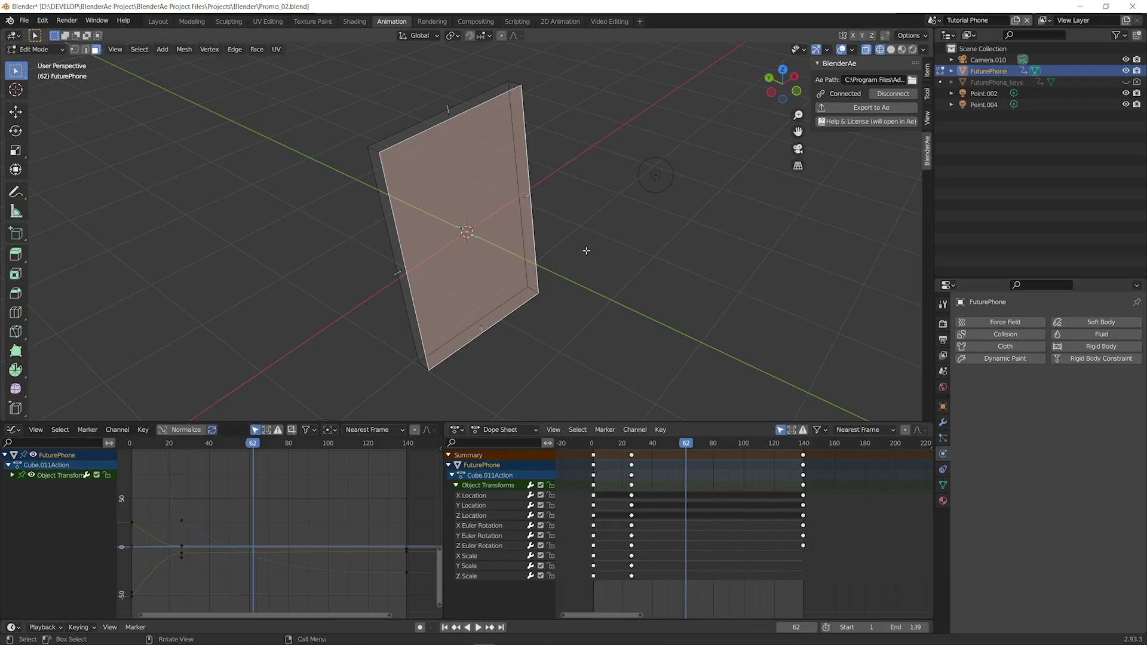
pyautogui.click(667, 176)
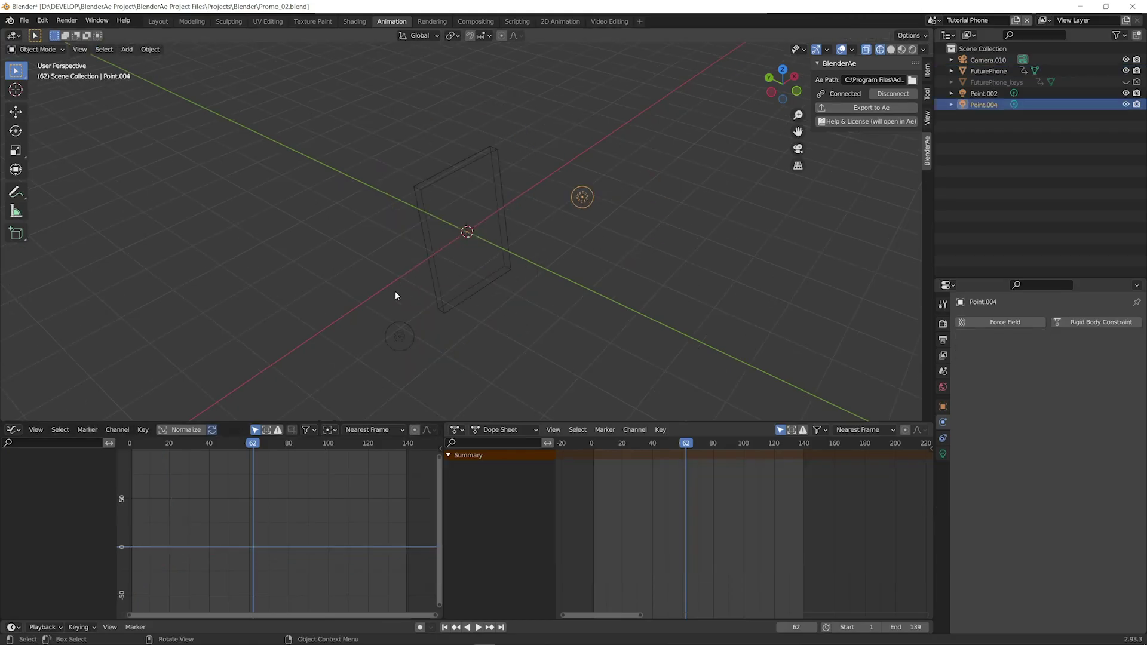
pyautogui.keyDown('shift'); pyautogui.click(410, 335); pyautogui.keyUp('shift')
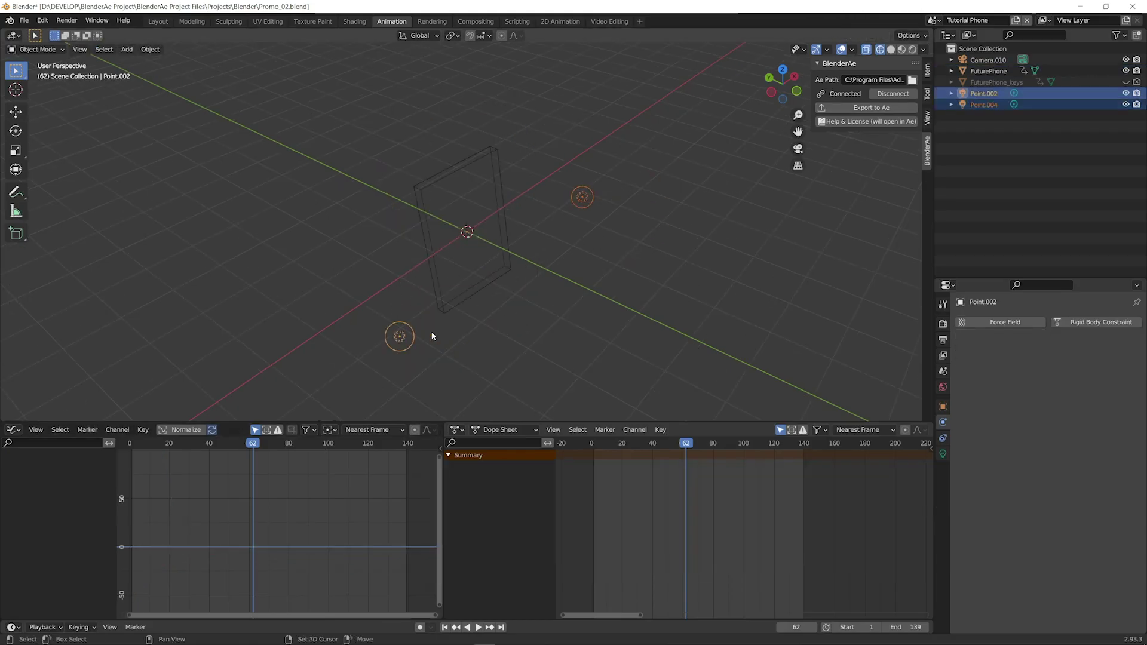
pyautogui.keyDown('ctrl'); pyautogui.click(984, 62); pyautogui.keyUp('ctrl')
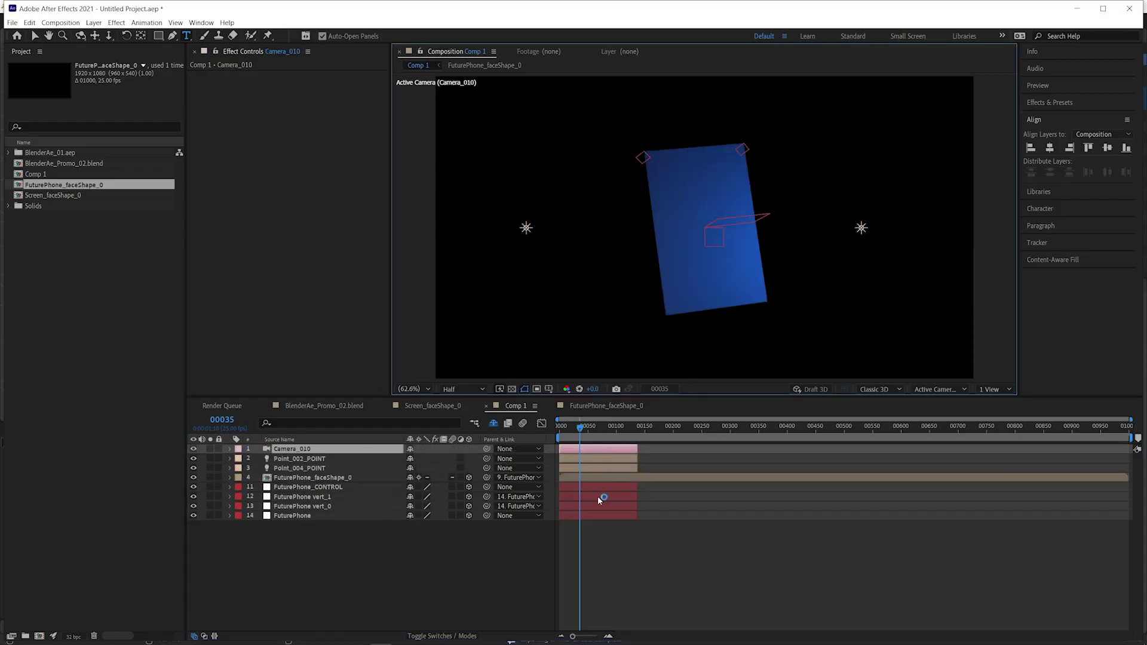
# Use the logo's alpha as a track matte, scale the logo to 21%, and make it 3D
pyautogui.moveTo(579, 429); pyautogui.dragTo(563, 432)
pyautogui.press('space')
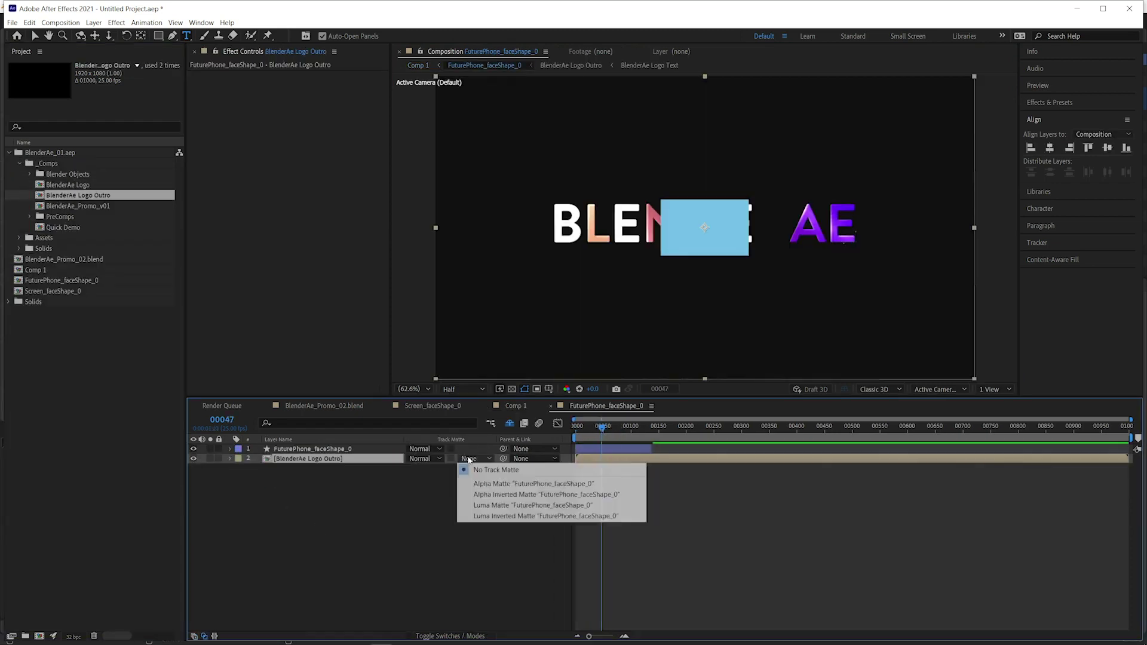
pyautogui.click(478, 484)
pyautogui.press('s')
pyautogui.moveTo(442, 470); pyautogui.dragTo(396, 469)
pyautogui.click(588, 427)
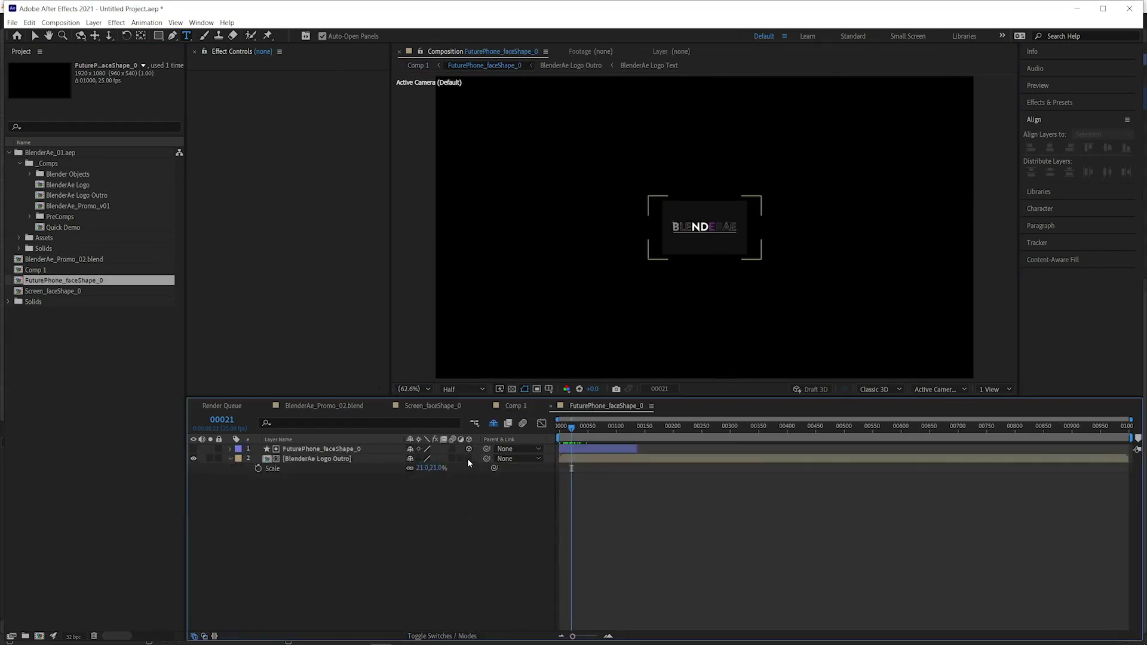
pyautogui.click(468, 458)
pyautogui.click(453, 540)
# Return to Comp 1 and preview it from the first frame
pyautogui.press('Tab')
pyautogui.click(374, 536)
pyautogui.moveTo(576, 435); pyautogui.dragTo(557, 429)
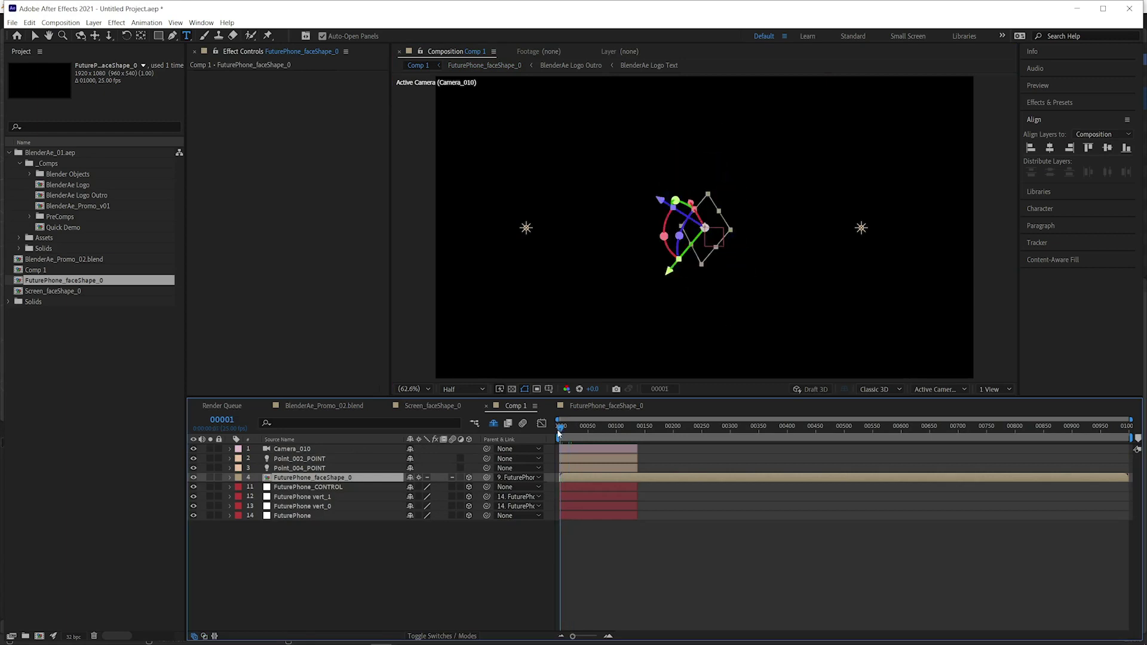
pyautogui.press('space')
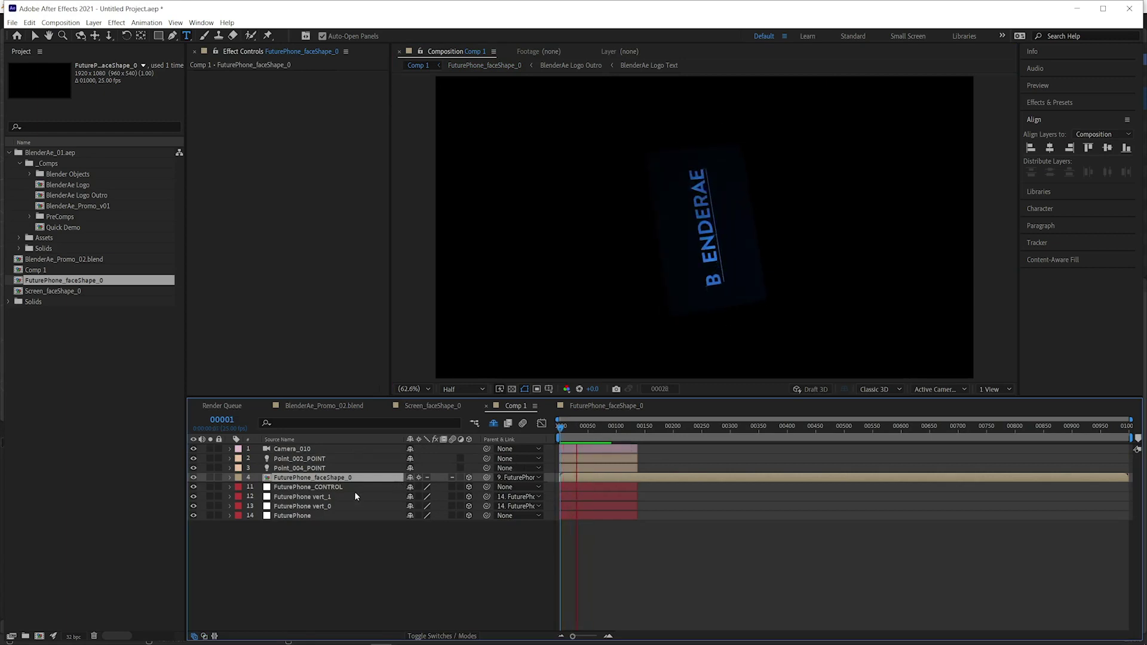
# In the face precomp, set the BlenderAe Logo Outro layer's Z Rotation to 90°
pyautogui.doubleClick(322, 477)
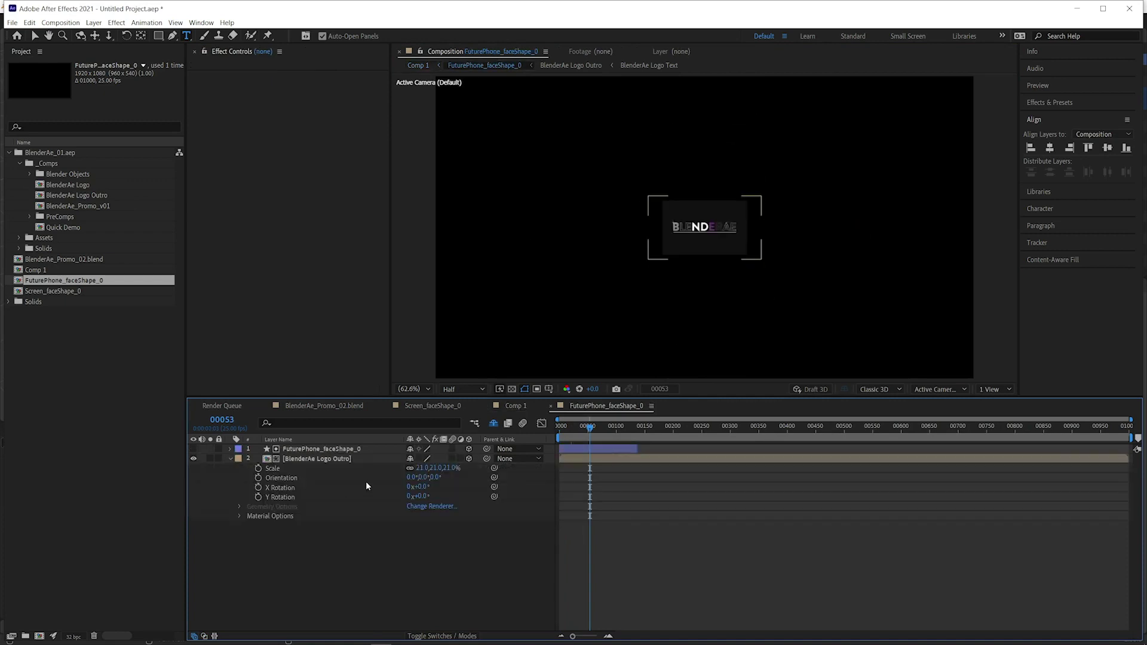
pyautogui.click(562, 458)
pyautogui.press('r')
pyautogui.click(421, 497)
pyautogui.write('90')
pyautogui.press('Return')
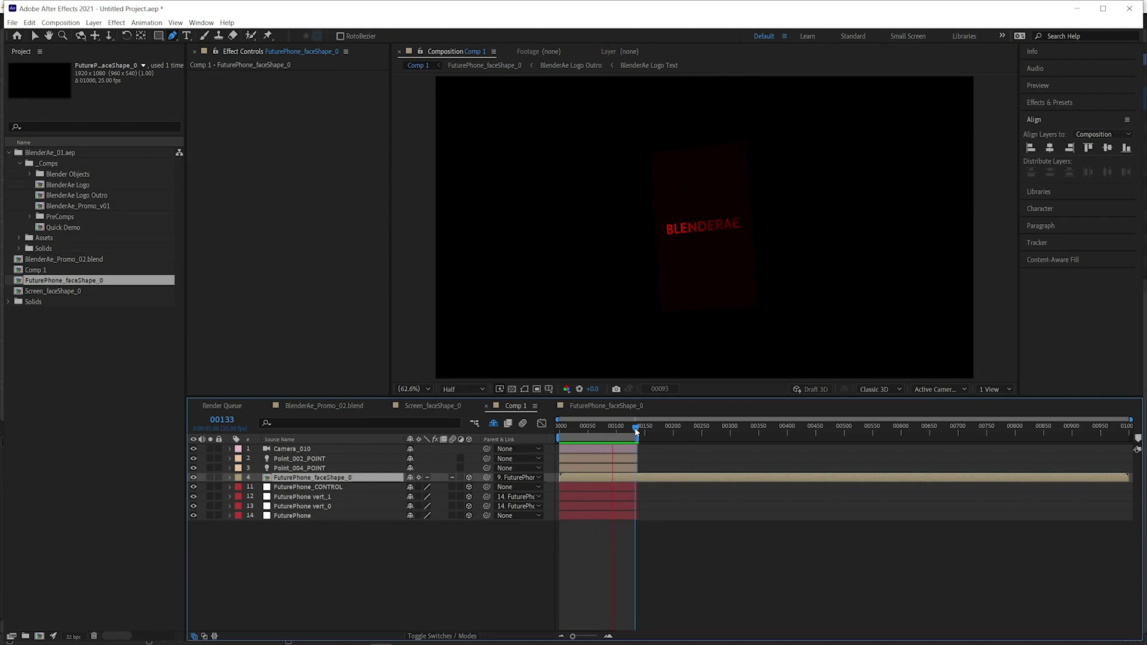
pyautogui.click(497, 447)
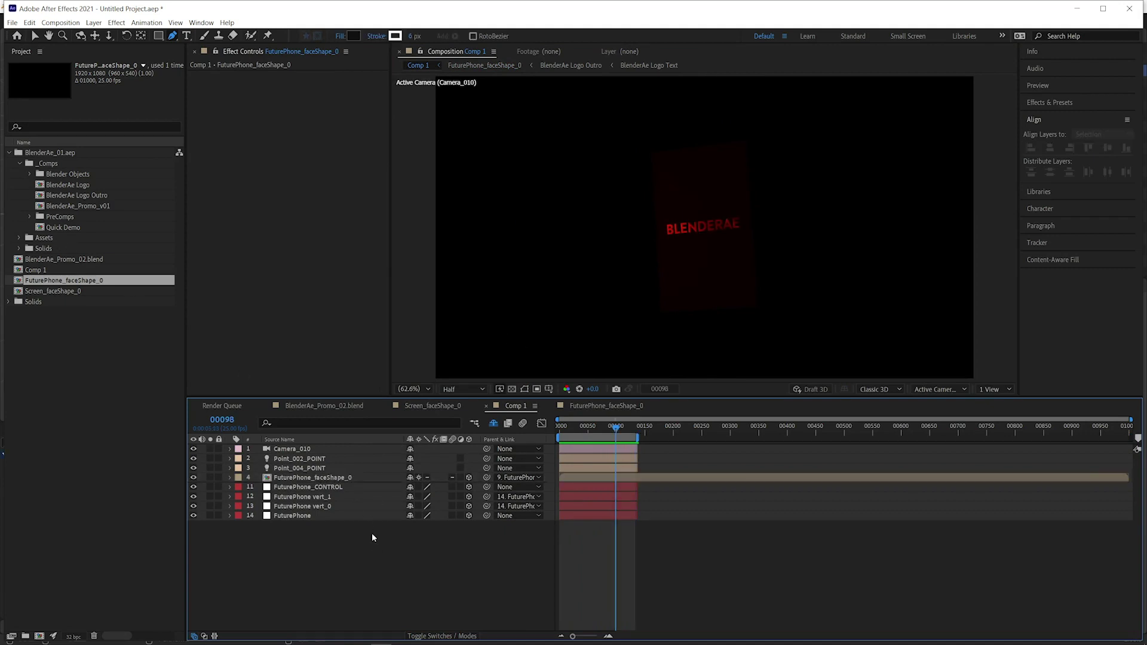
# Reveal the shy layers and delete every layer from Comp 1
pyautogui.click(494, 423)
pyautogui.hotkey('ctrl', 'a')
pyautogui.press('Delete')
# In Blender, select the whole phone mesh and export it to After Effects
pyautogui.hotkey('alt', 'Tab')
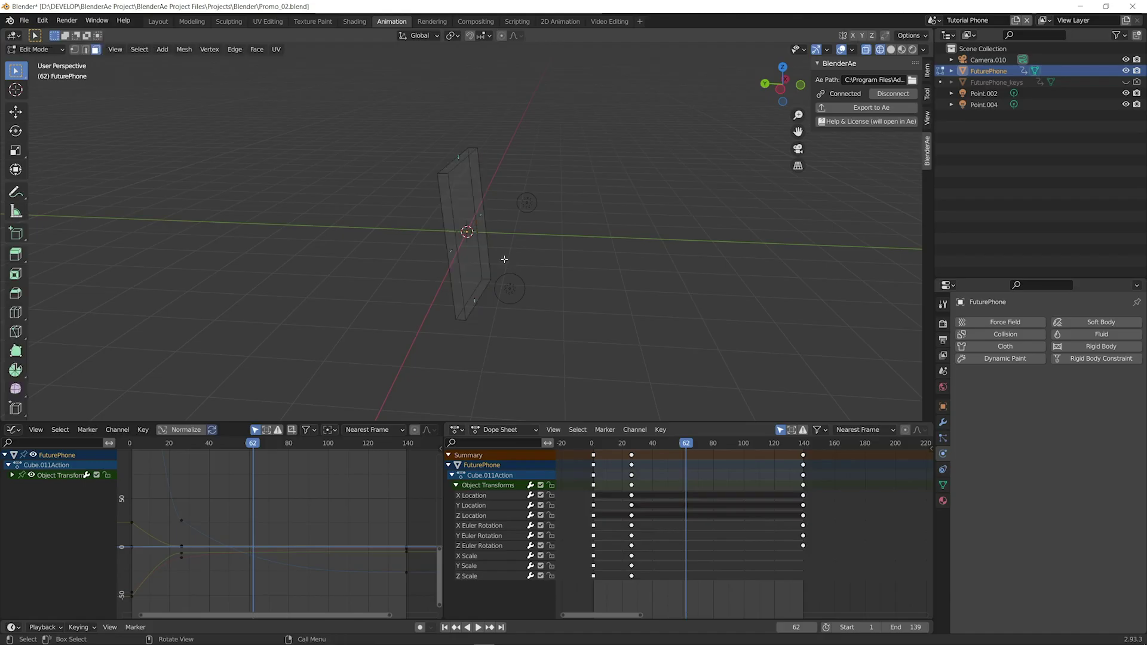
pyautogui.press('a')
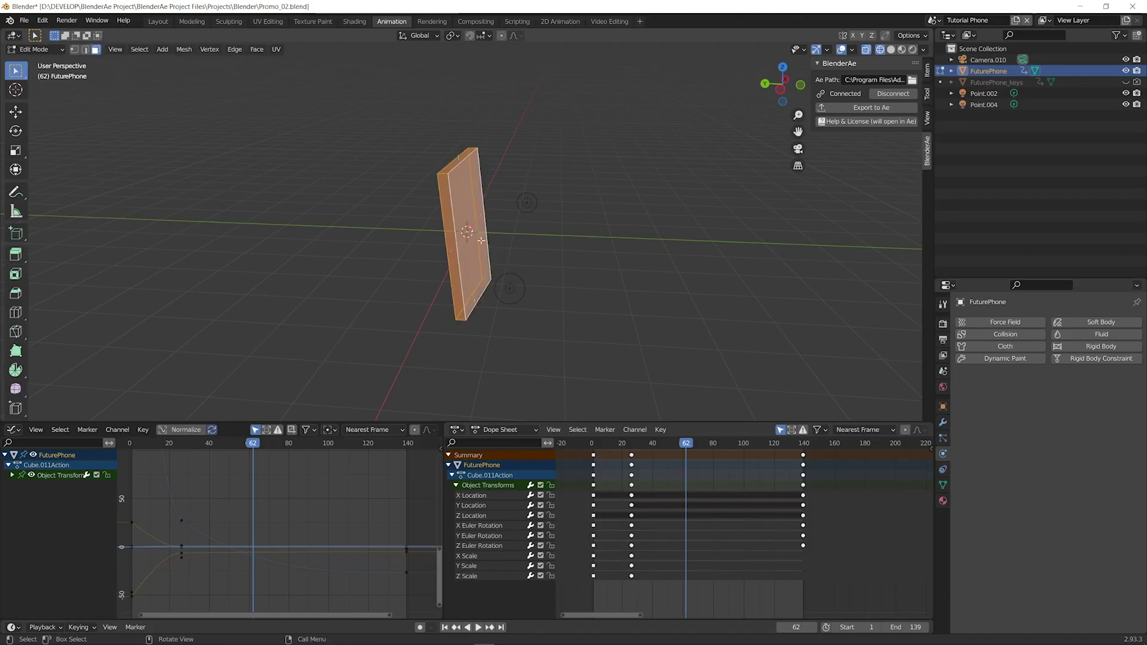
pyautogui.moveTo(469, 233); pyautogui.dragTo(658, 233, button='middle')
pyautogui.click(886, 108)
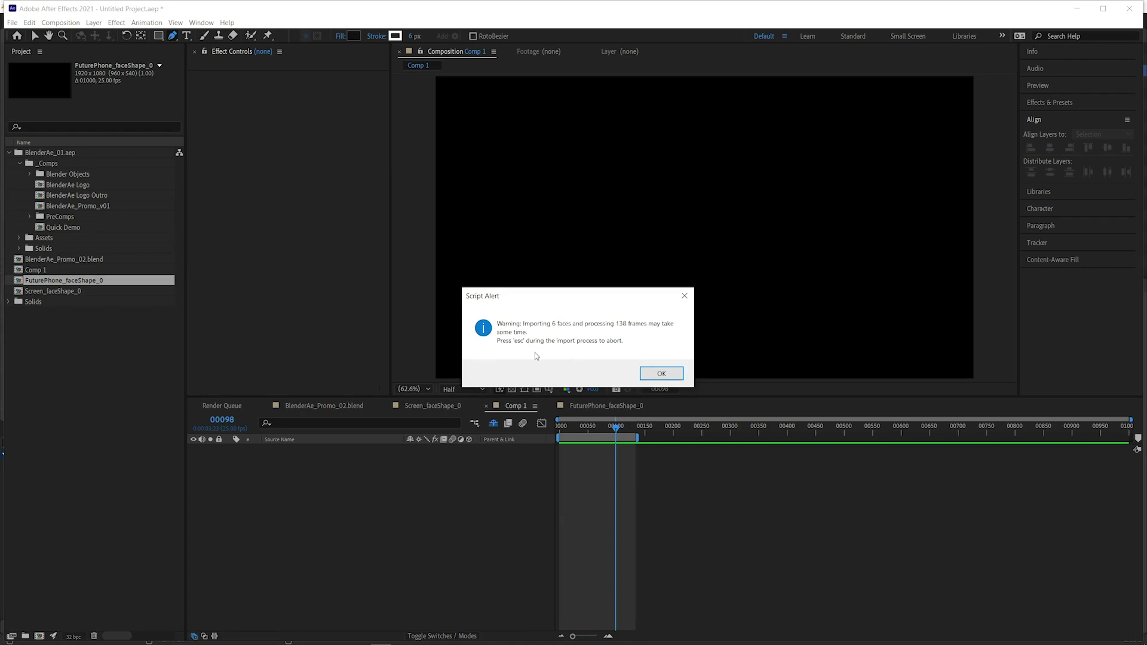
# Accept the six-face import warning, then return Blender to Object Mode
pyautogui.click(662, 374)
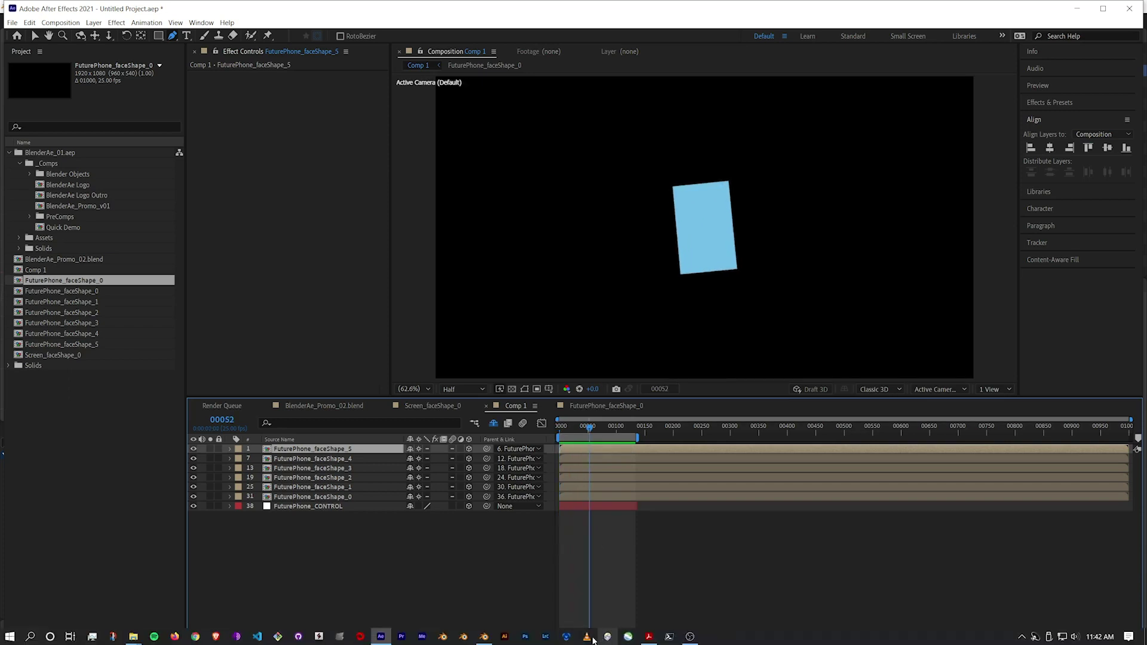
pyautogui.click(484, 636)
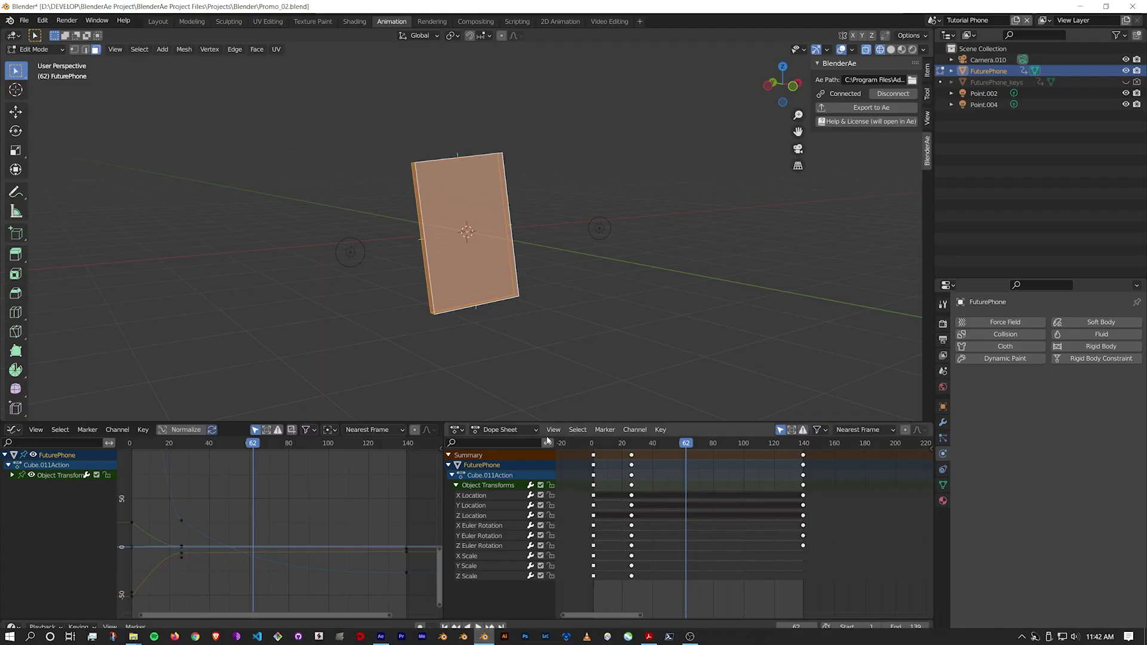
pyautogui.press('Tab')
# Export the Point.004 and Point.002 lights and Camera.010 to After Effects
pyautogui.click(596, 233)
pyautogui.keyDown('shift'); pyautogui.click(355, 253); pyautogui.keyUp('shift')
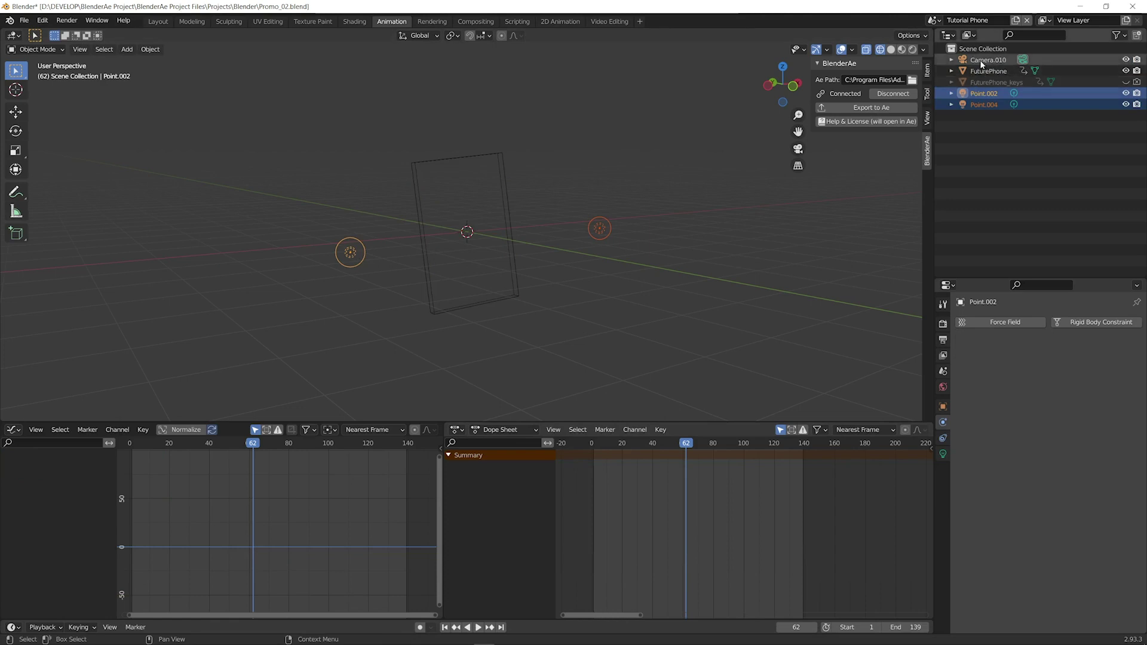
pyautogui.keyDown('ctrl'); pyautogui.click(988, 60); pyautogui.keyUp('ctrl')
pyautogui.click(858, 110)
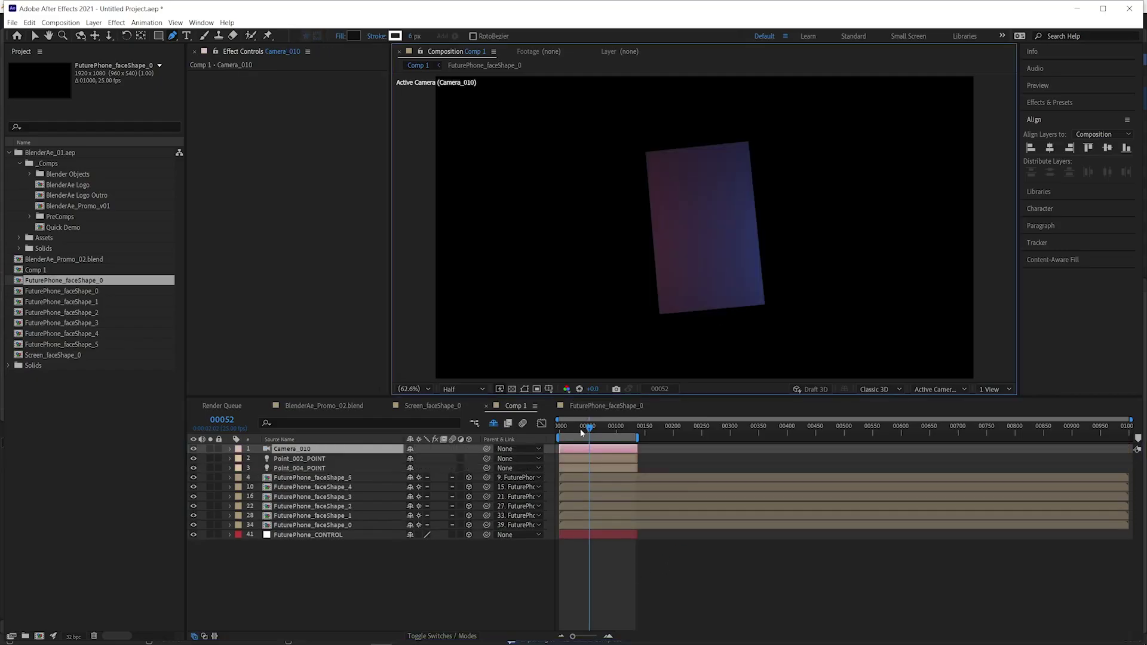
# Preview the lit blue phone from frame 0 in Comp 1, then return to Blender
pyautogui.moveTo(577, 431)
pyautogui.mouseDown()
pyautogui.moveTo(554, 432)
pyautogui.moveTo(589, 433)
pyautogui.moveTo(574, 431)
pyautogui.mouseUp()
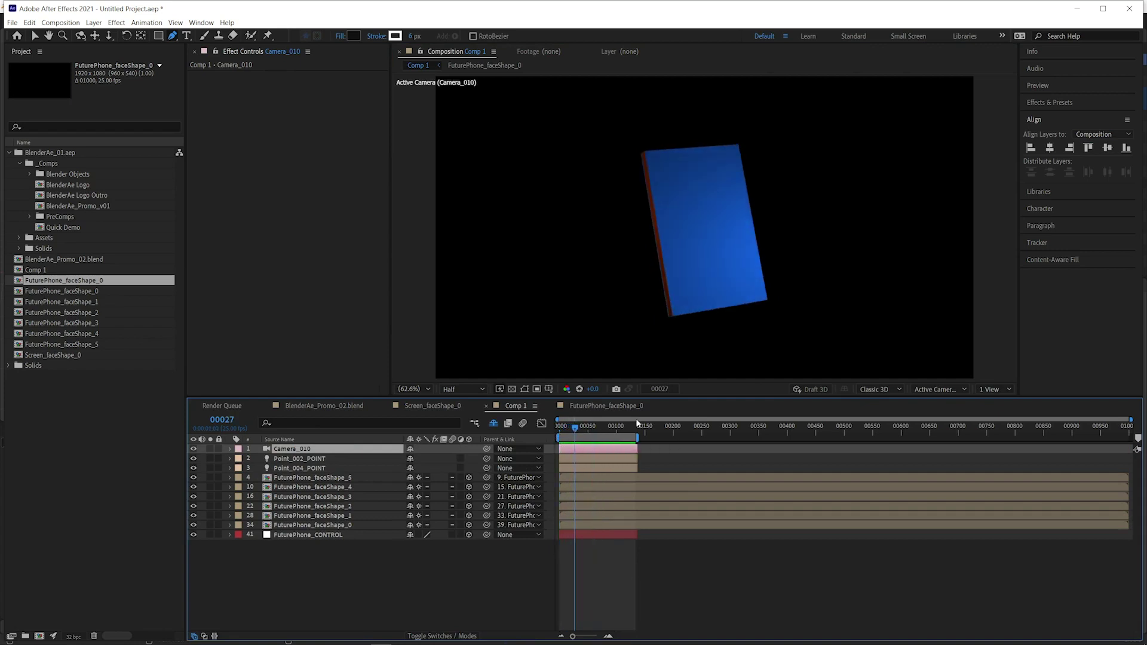
pyautogui.hotkey('alt', 'Tab')
# Switch to Tutorial Scene 01 and export the icosahedron and Text.005 letter to After Effects
pyautogui.click(934, 20)
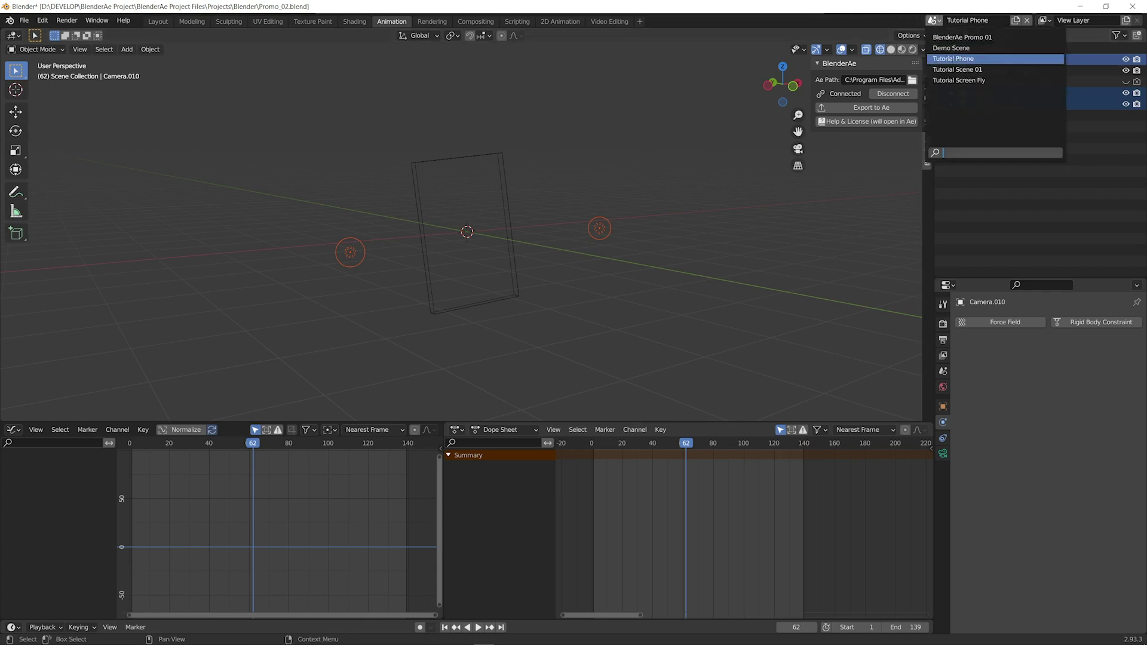
pyautogui.click(985, 70)
pyautogui.click(459, 198)
pyautogui.keyDown('shift'); pyautogui.click(486, 143); pyautogui.keyUp('shift')
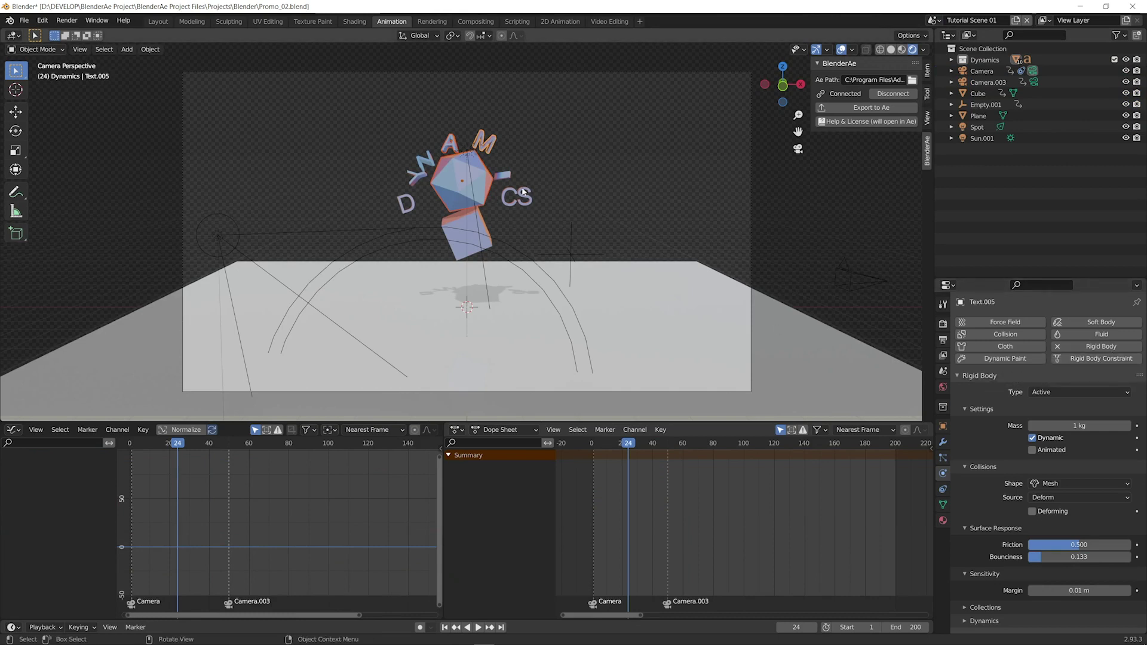
pyautogui.click(855, 110)
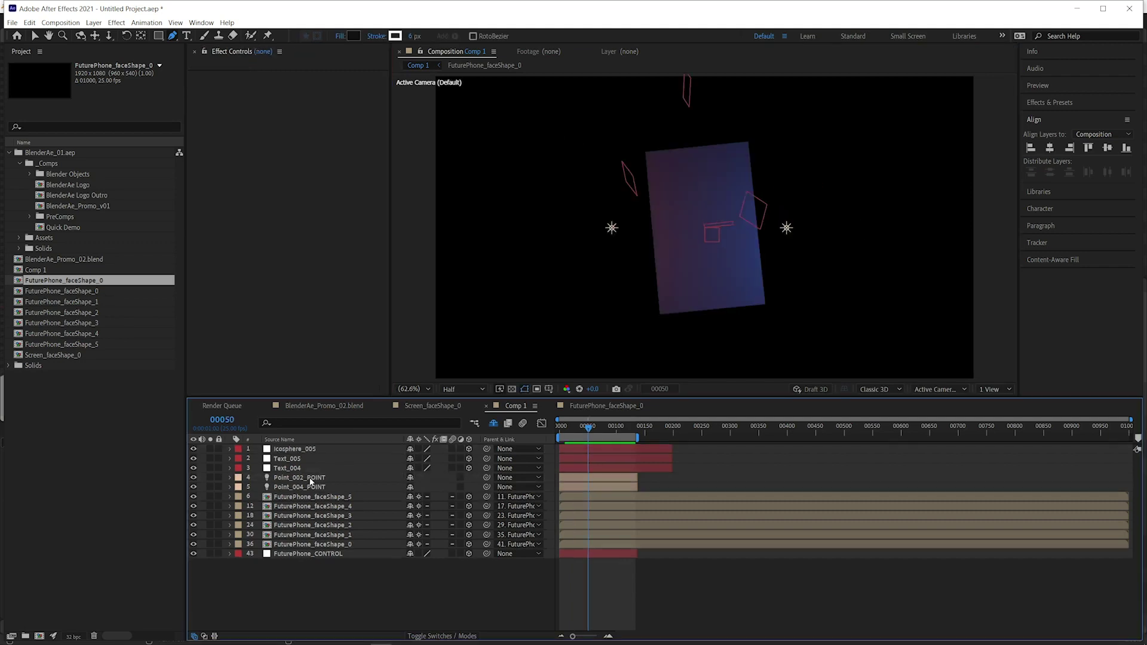
# Export the Dynamics scene's Camera from Blender to After Effects
pyautogui.hotkey('alt', 'Tab')
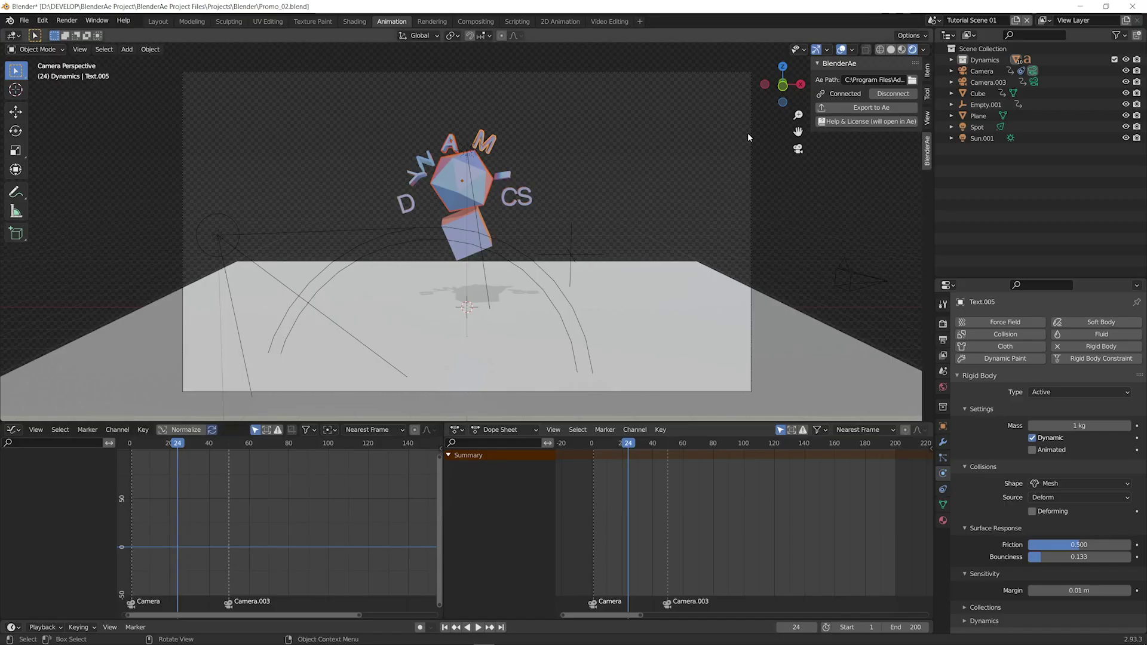
pyautogui.click(749, 133)
pyautogui.click(827, 109)
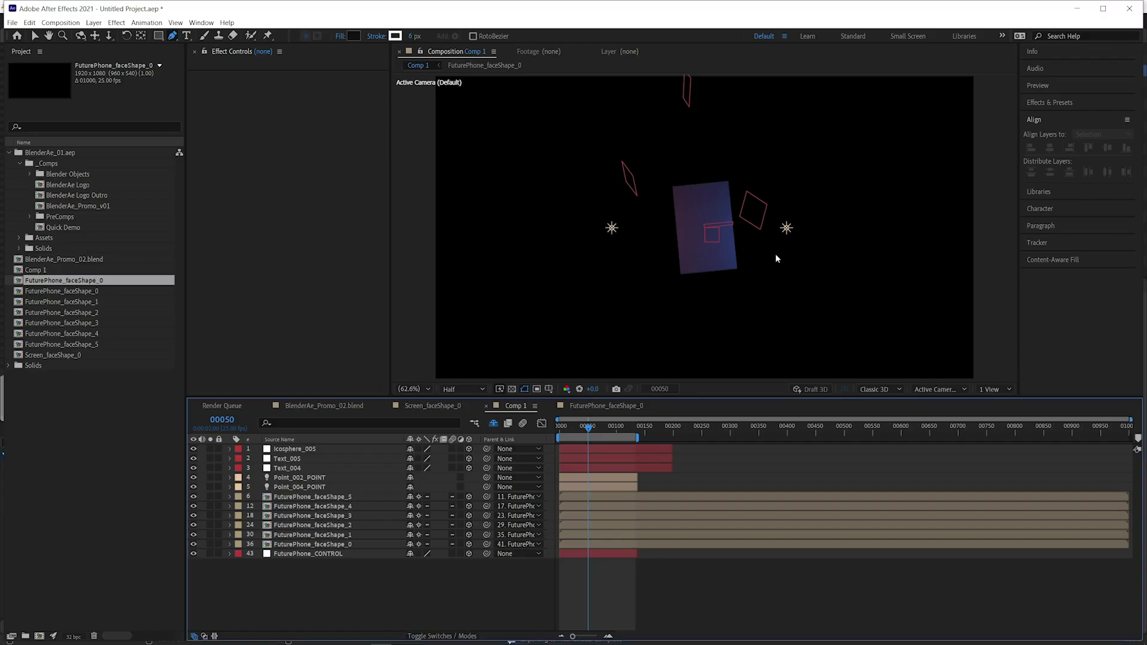
# Select Icosphere_005, Text_005 and Text_004 and preview their fall from frame 15
pyautogui.click(568, 427)
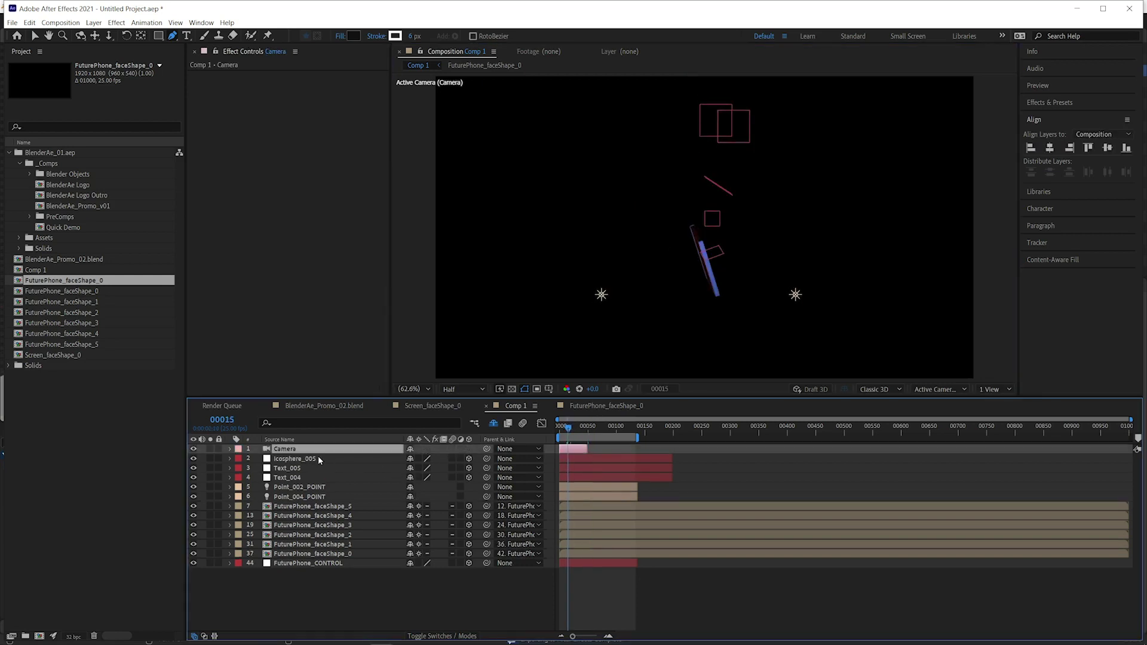
pyautogui.click(314, 459)
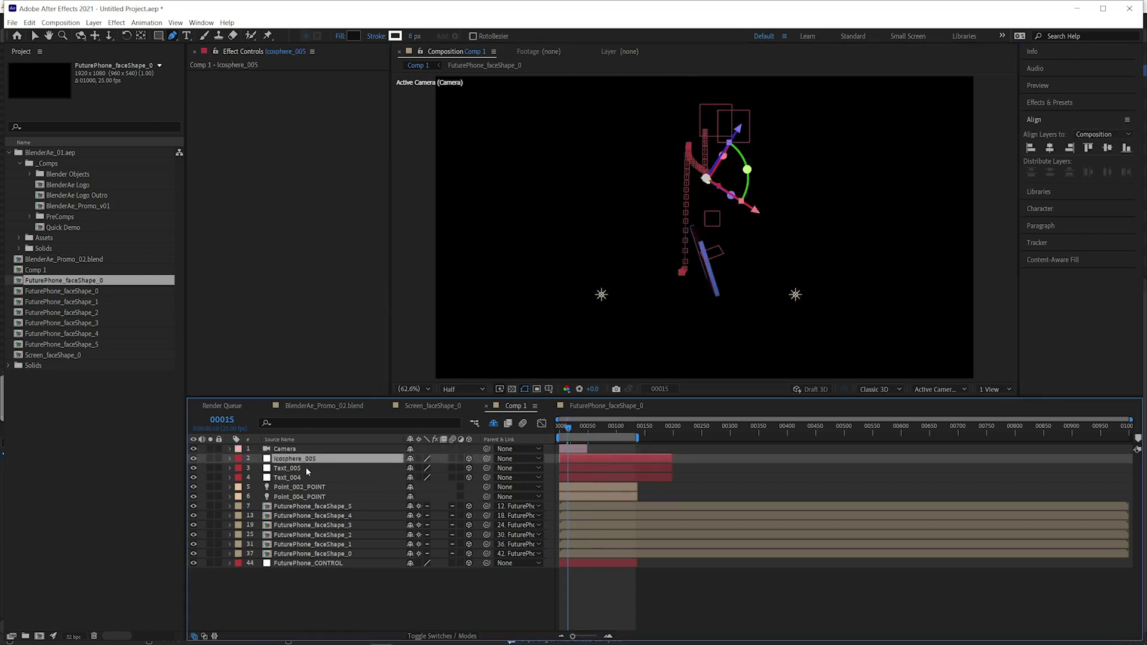
pyautogui.keyDown('shift'); pyautogui.click(306, 478); pyautogui.keyUp('shift')
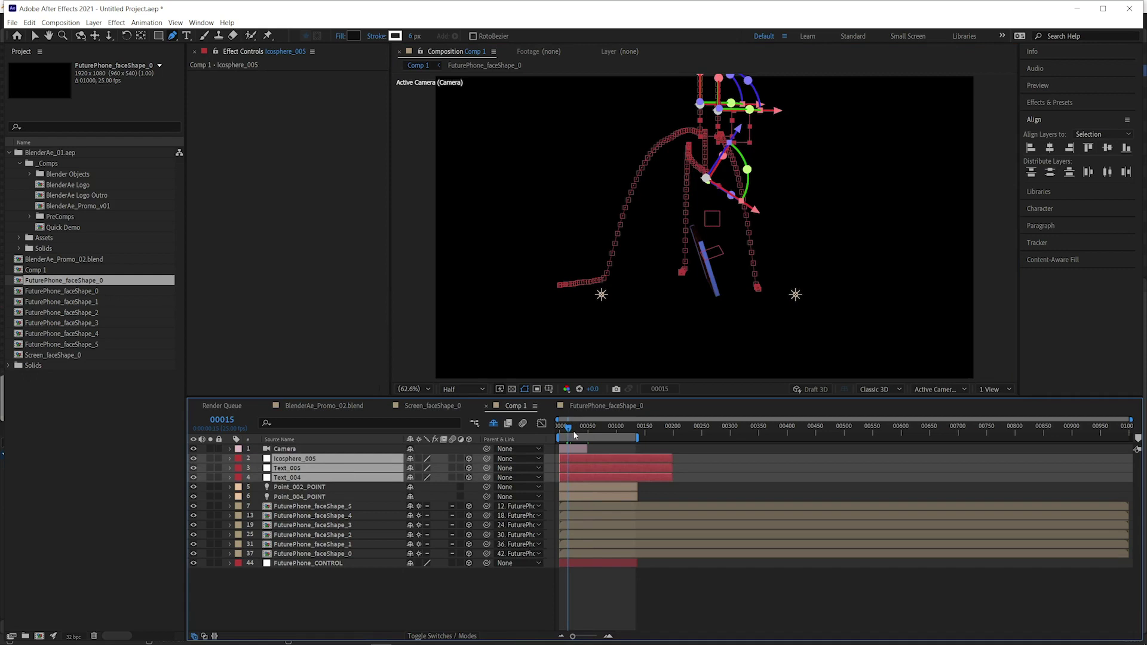
pyautogui.press('space')
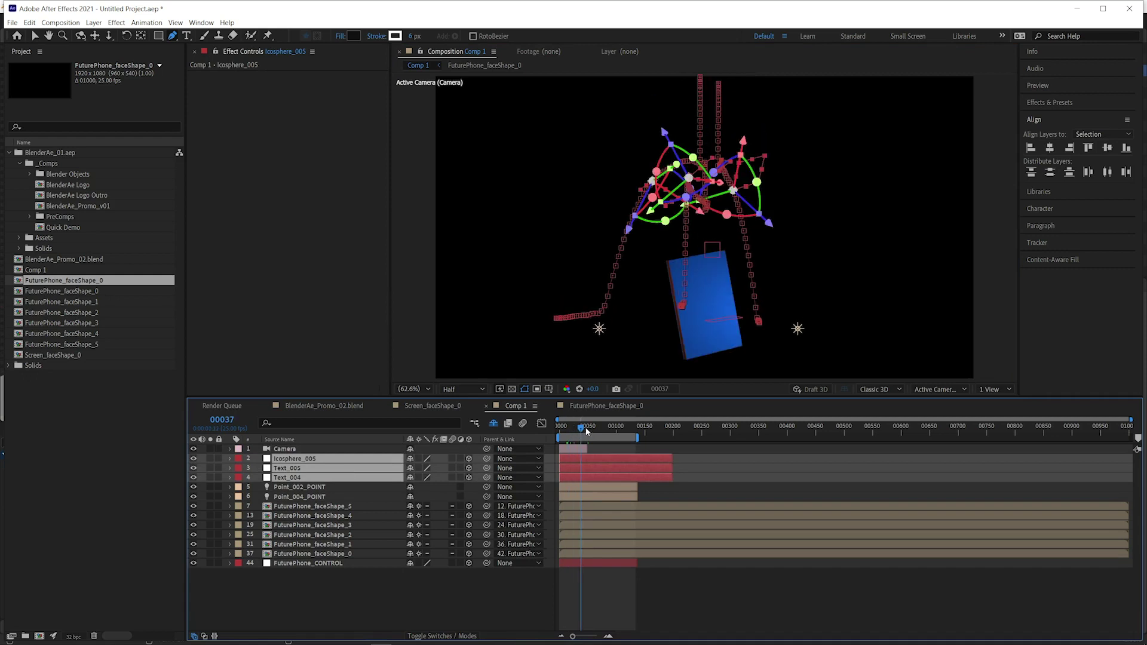
# In Blender, select Icosphere.005 and enter Edit Mode
pyautogui.hotkey('alt', 'Tab')
pyautogui.click(465, 178)
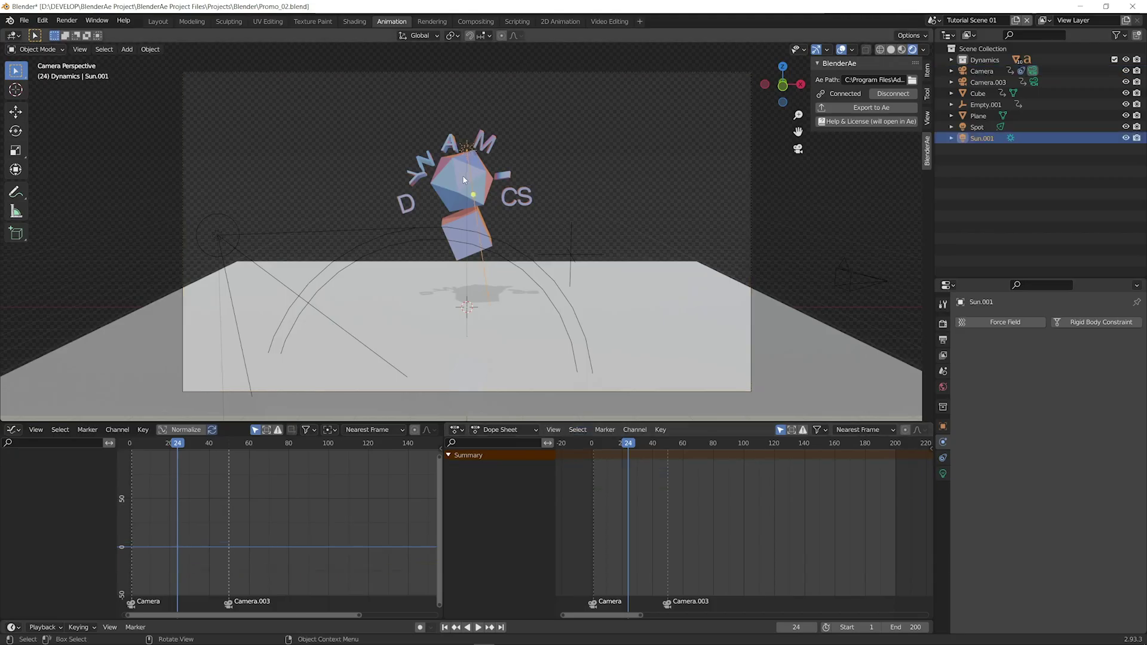
pyautogui.click(463, 176)
pyautogui.press('Tab')
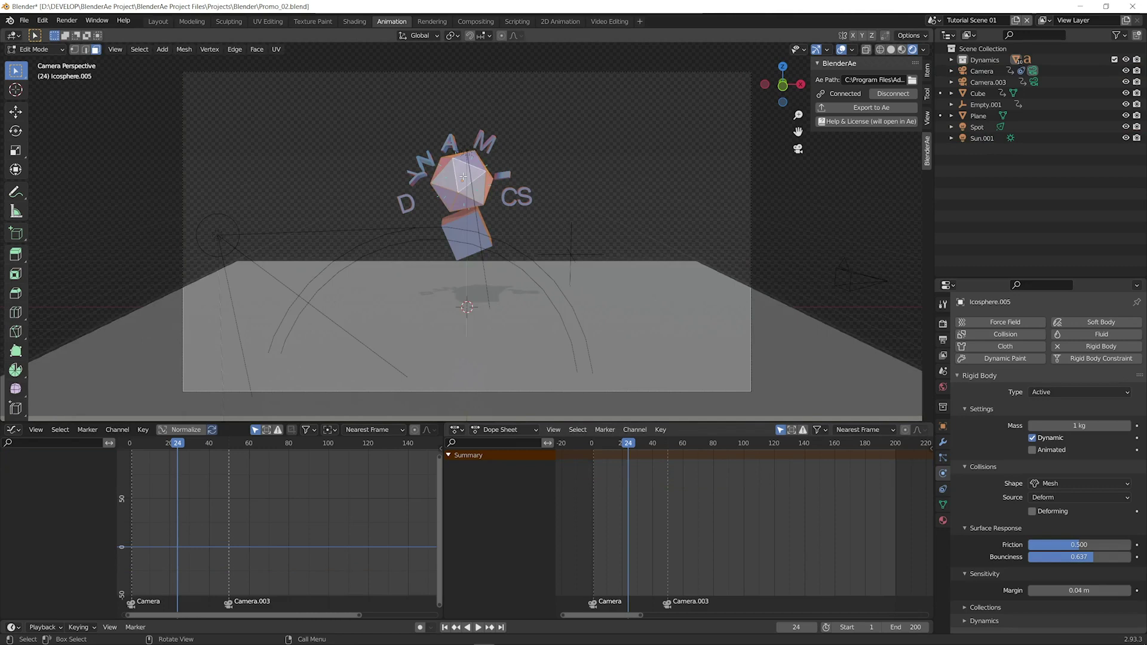